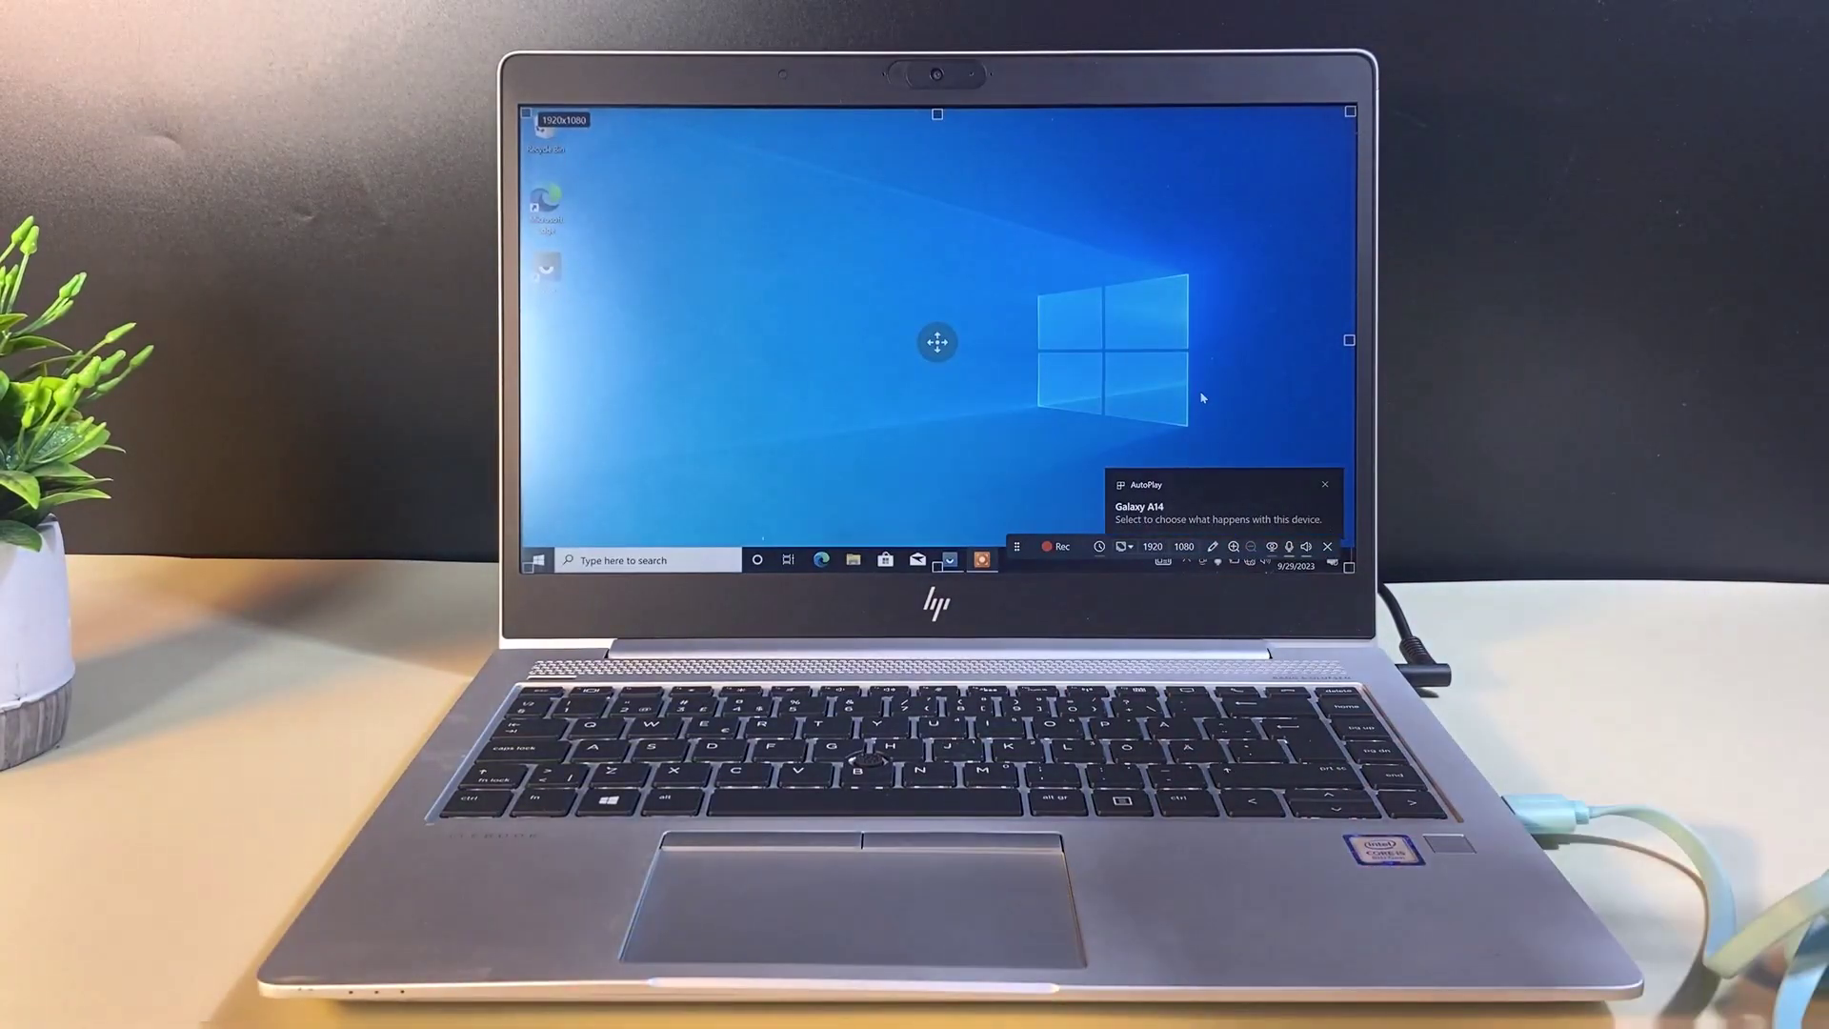
- Dismiss the AutoPlay notification and open the Galaxy A14 under This PC, which shows 0 items
left_click(1323, 488)
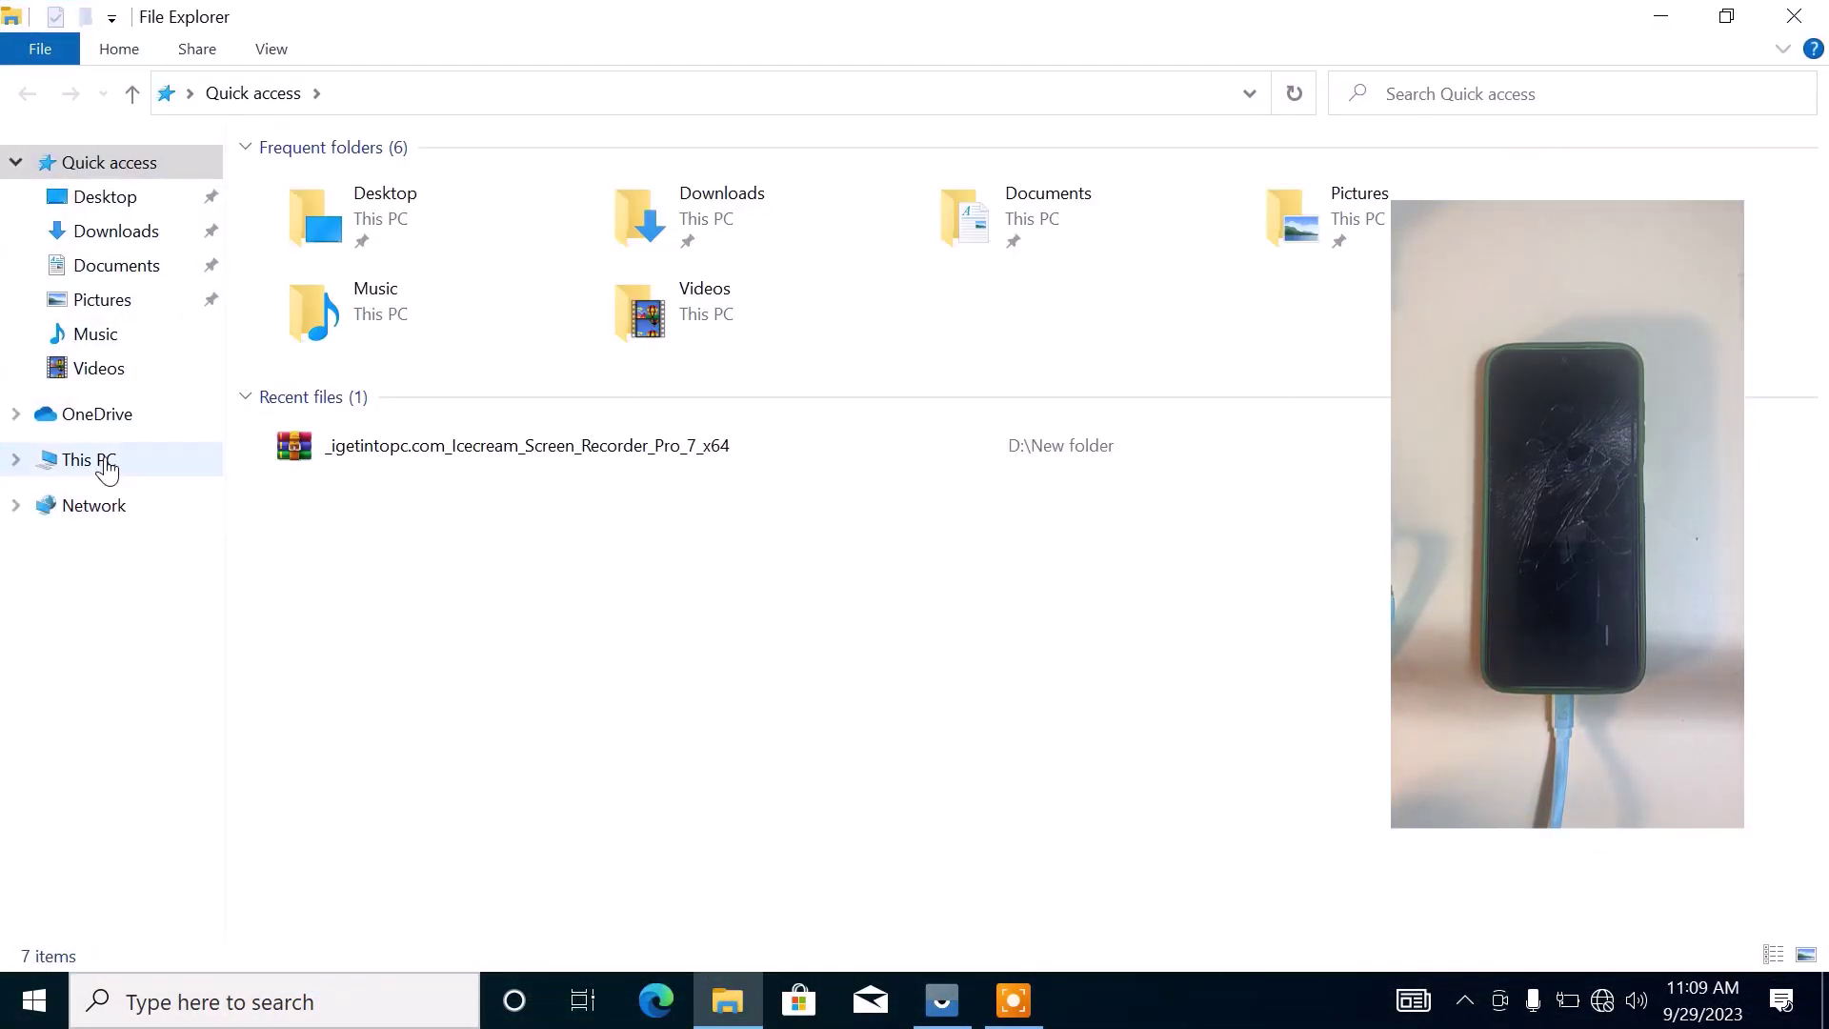
left_click(100, 460)
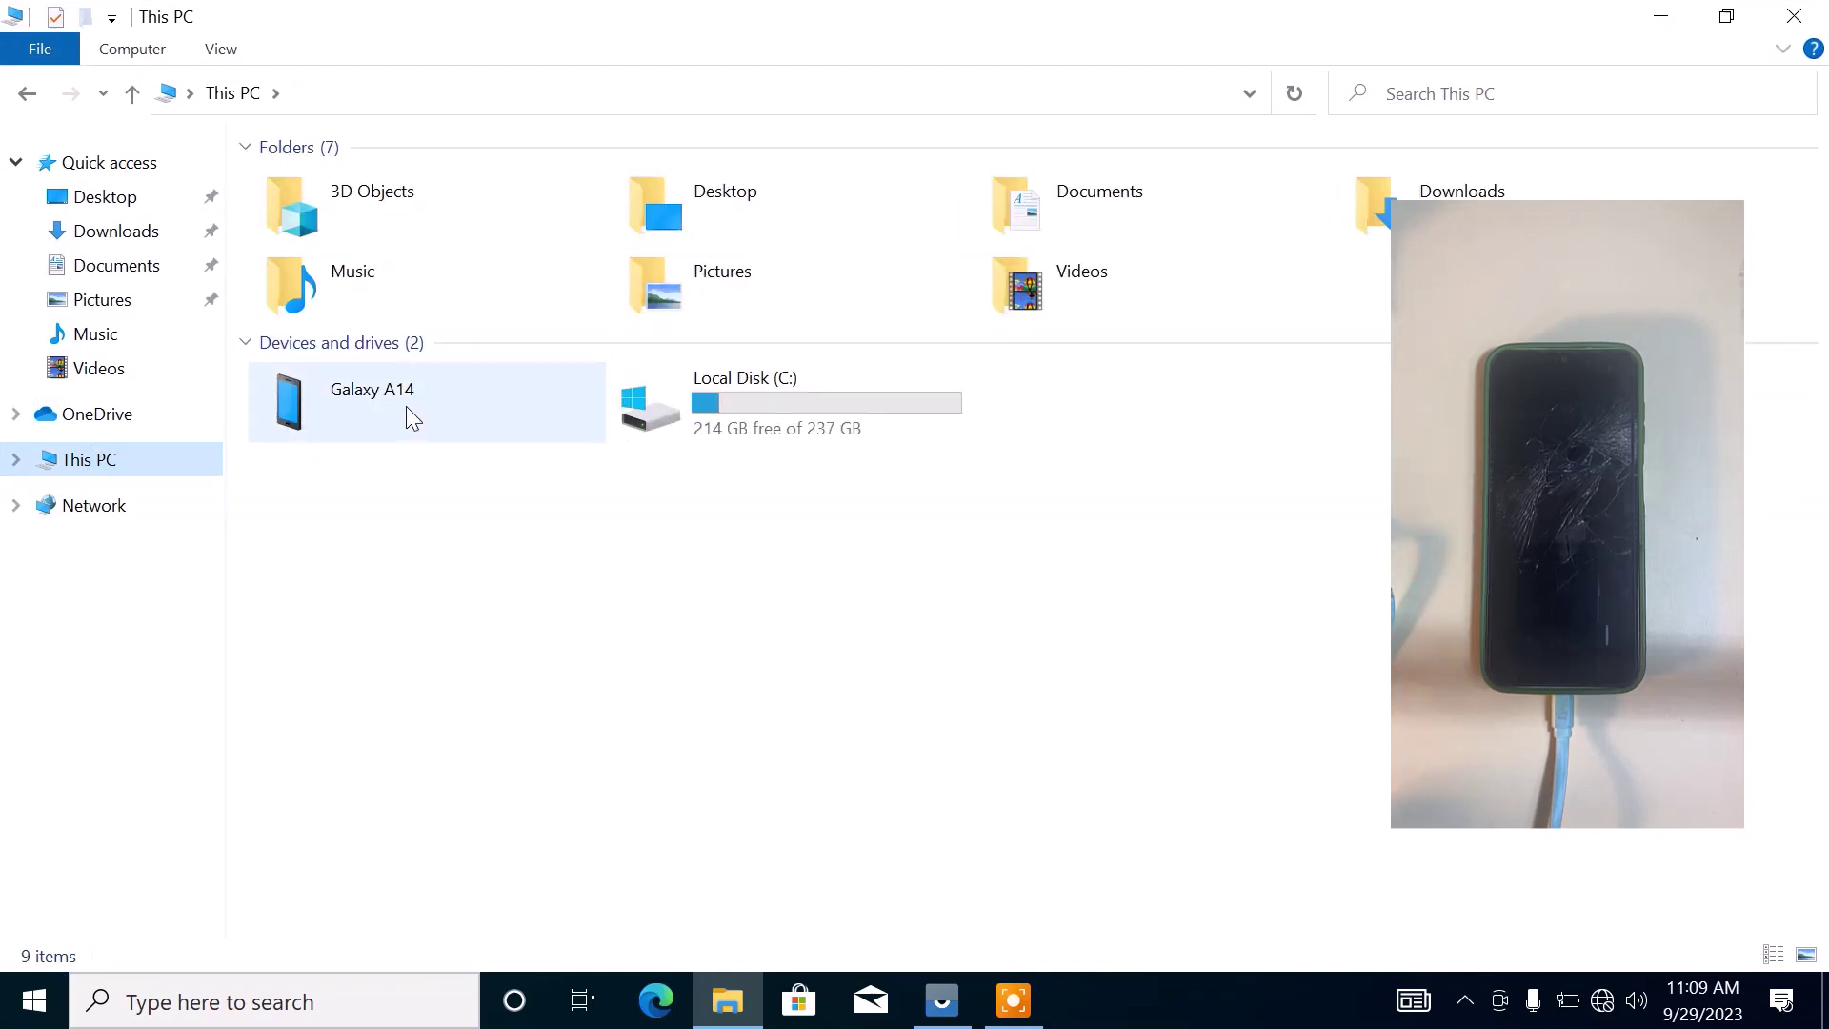
double_click(407, 407)
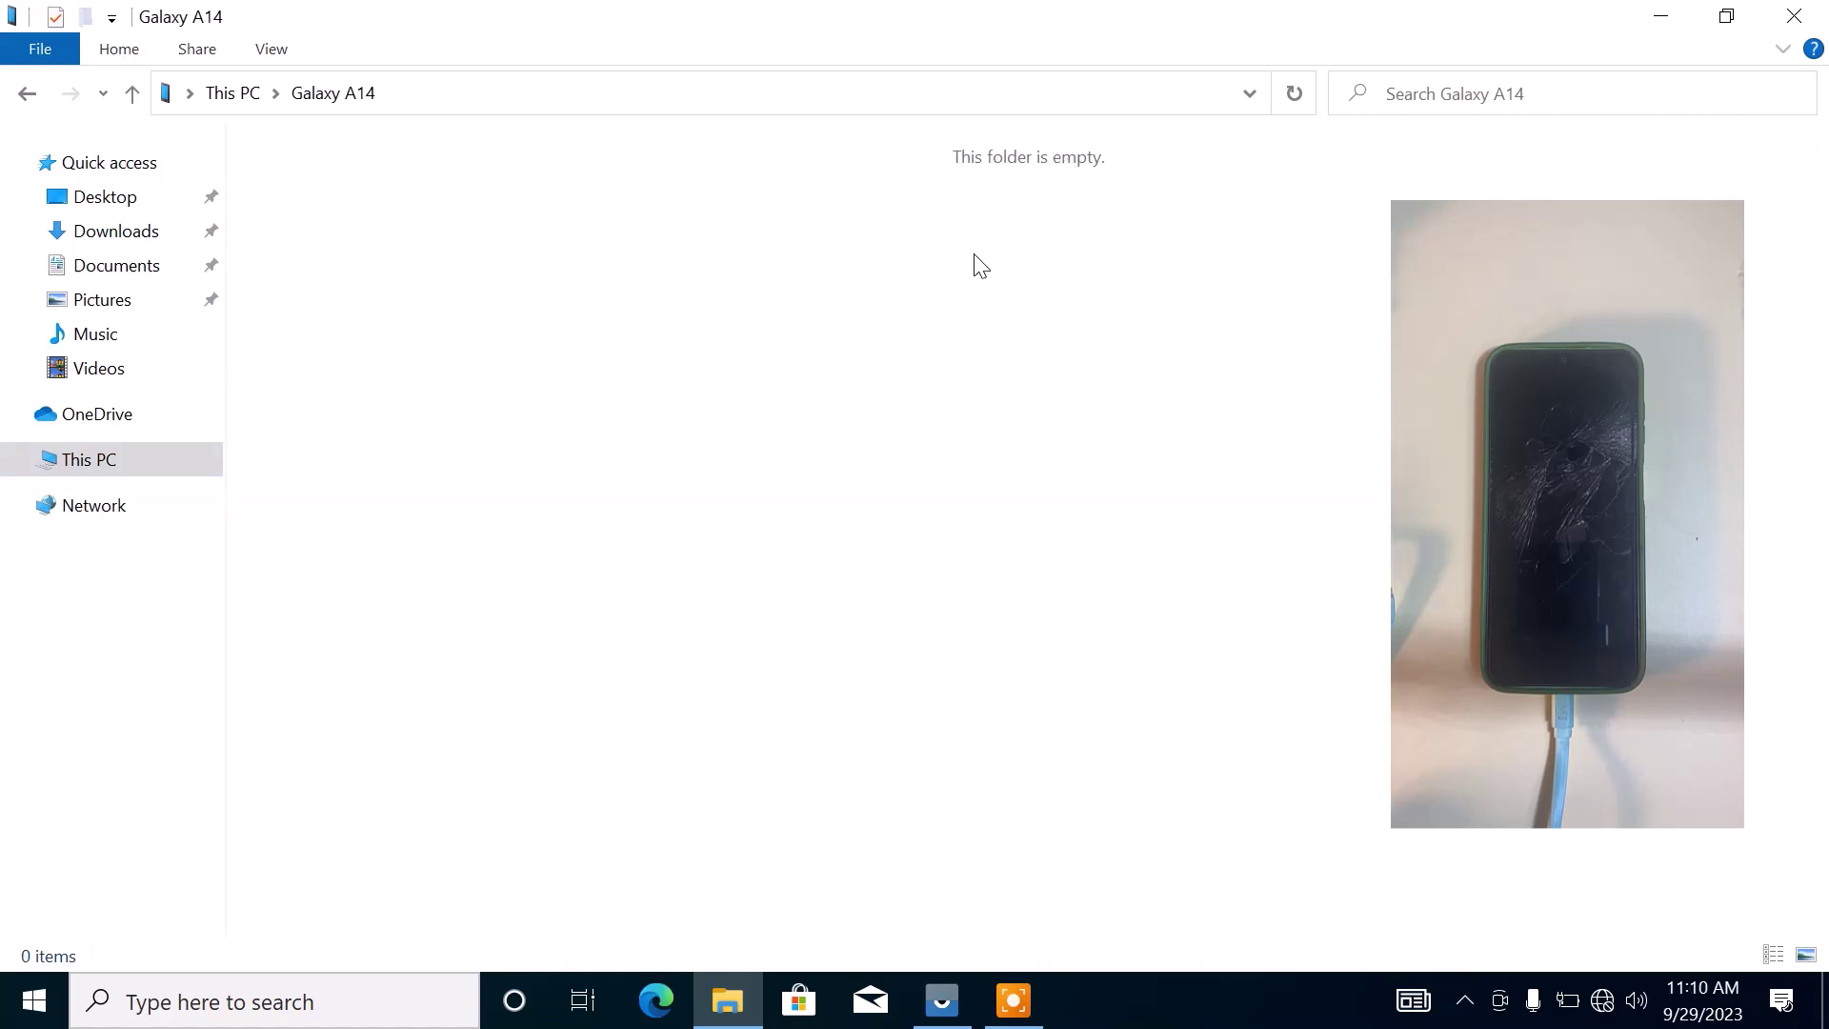
- Close the empty Galaxy A14 window and launch Vysor from the desktop shortcut
left_click(1795, 14)
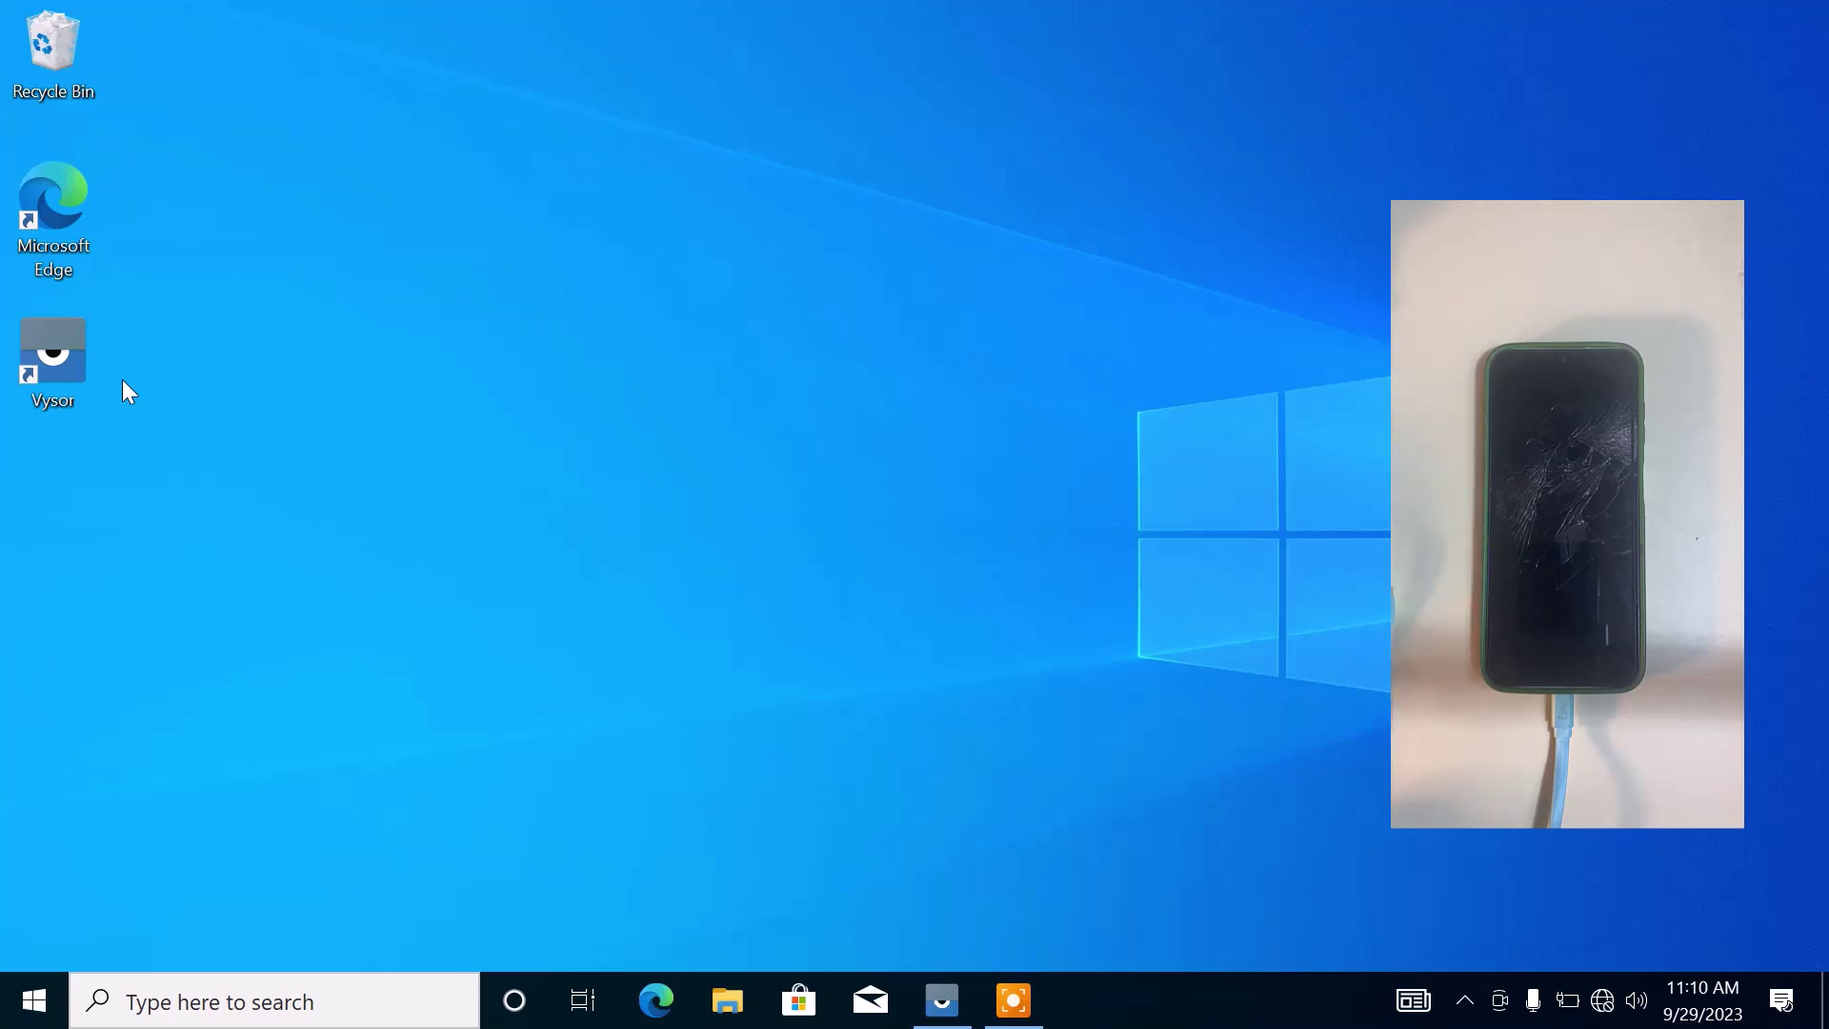
double_click(43, 352)
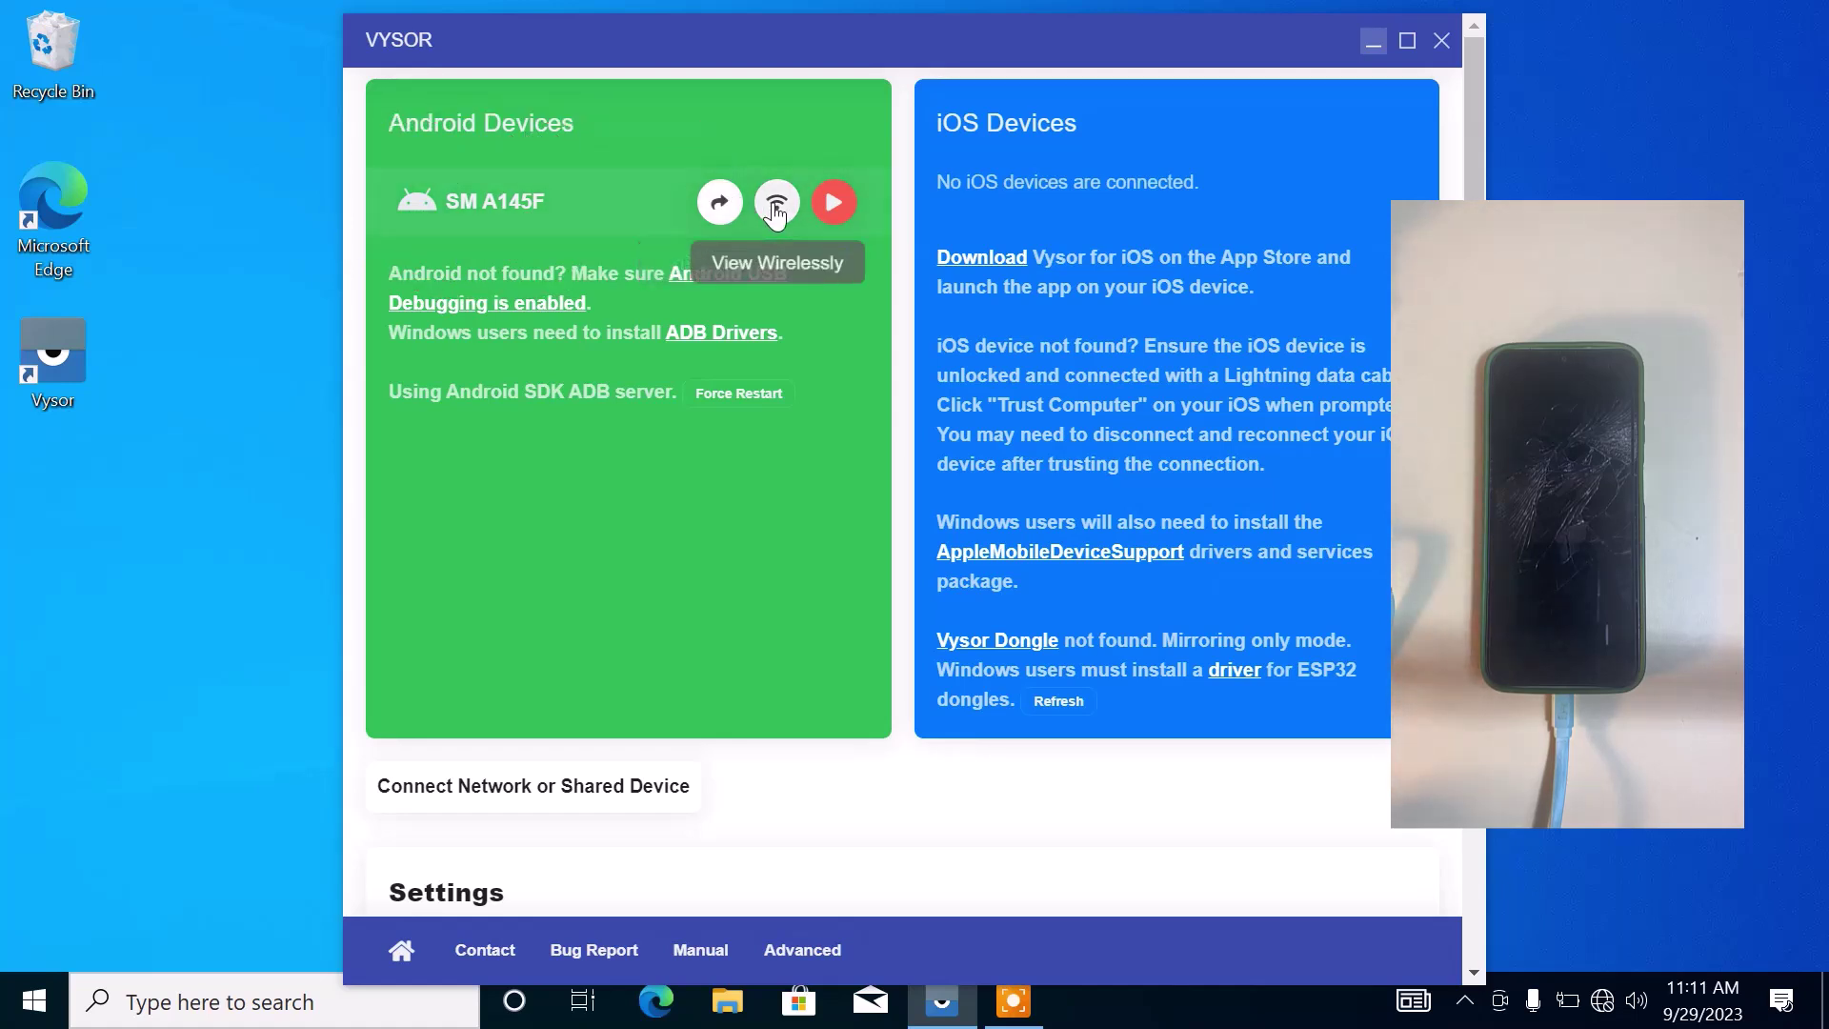
- Mirror SM A145F in Vysor, allow access to phone data, and open the phone's app drawer
left_click(835, 202)
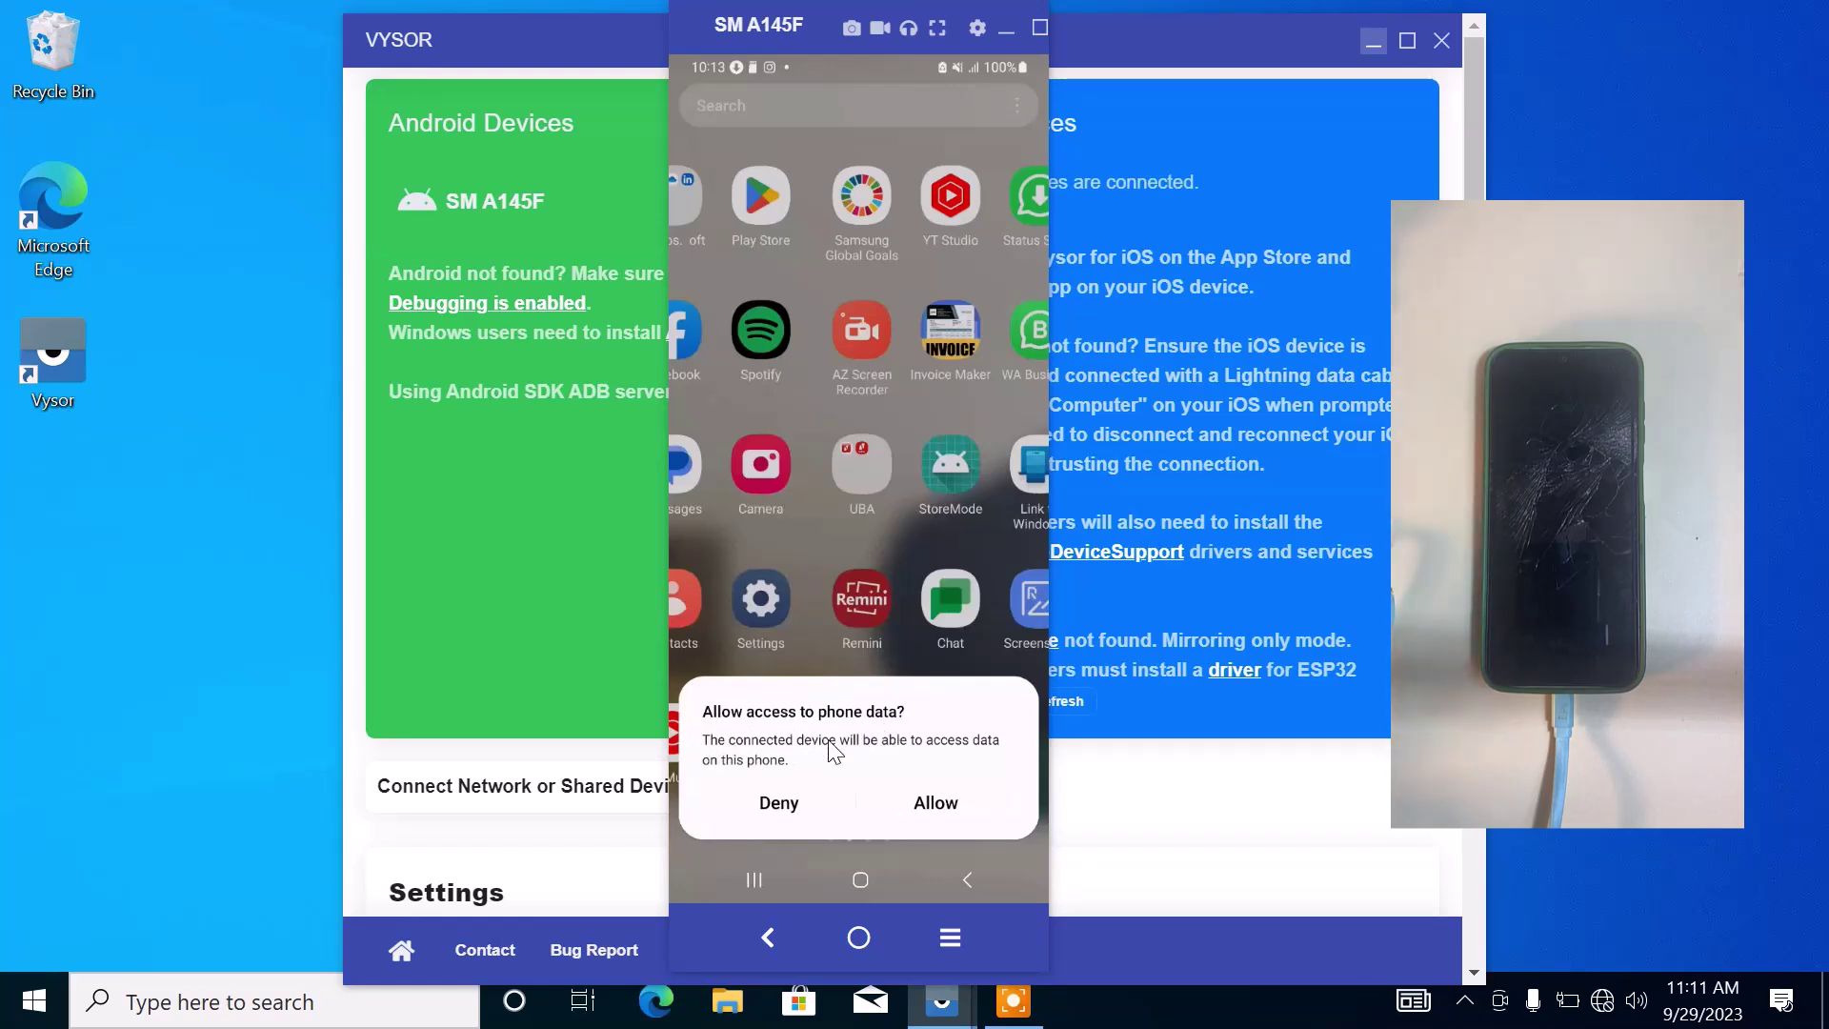
left_click(938, 805)
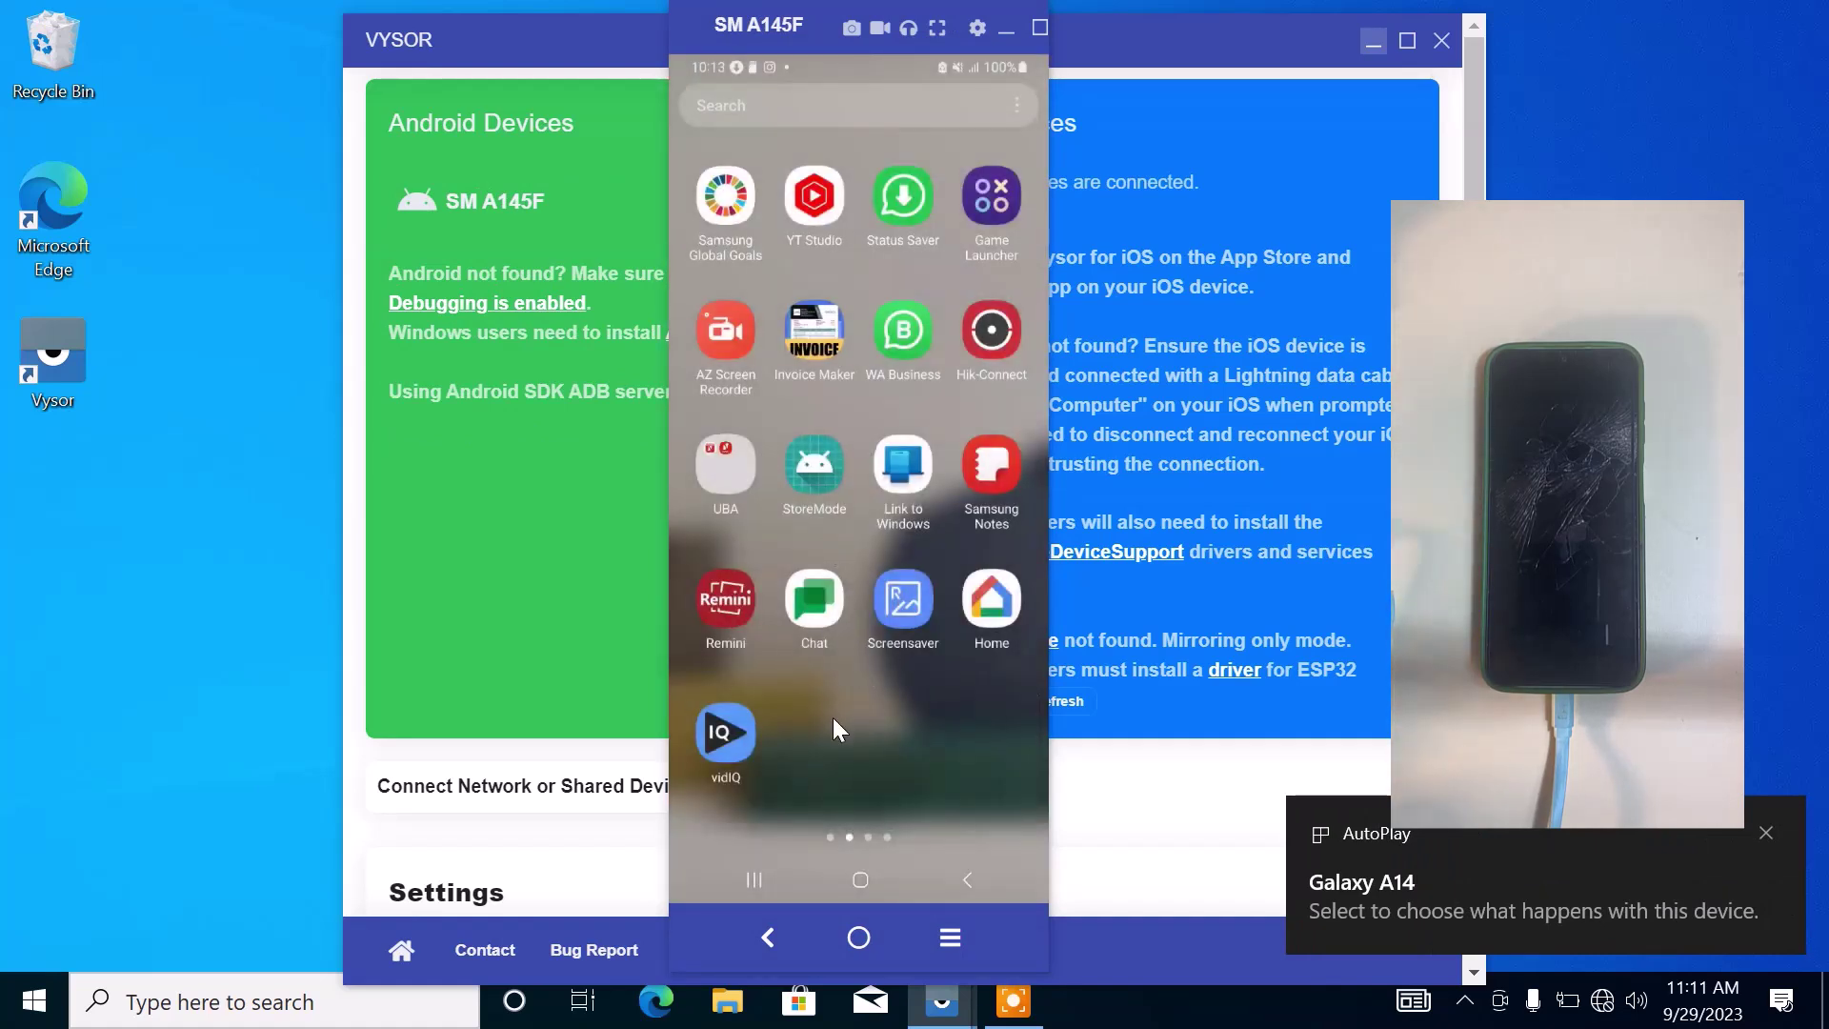
left_click(860, 881)
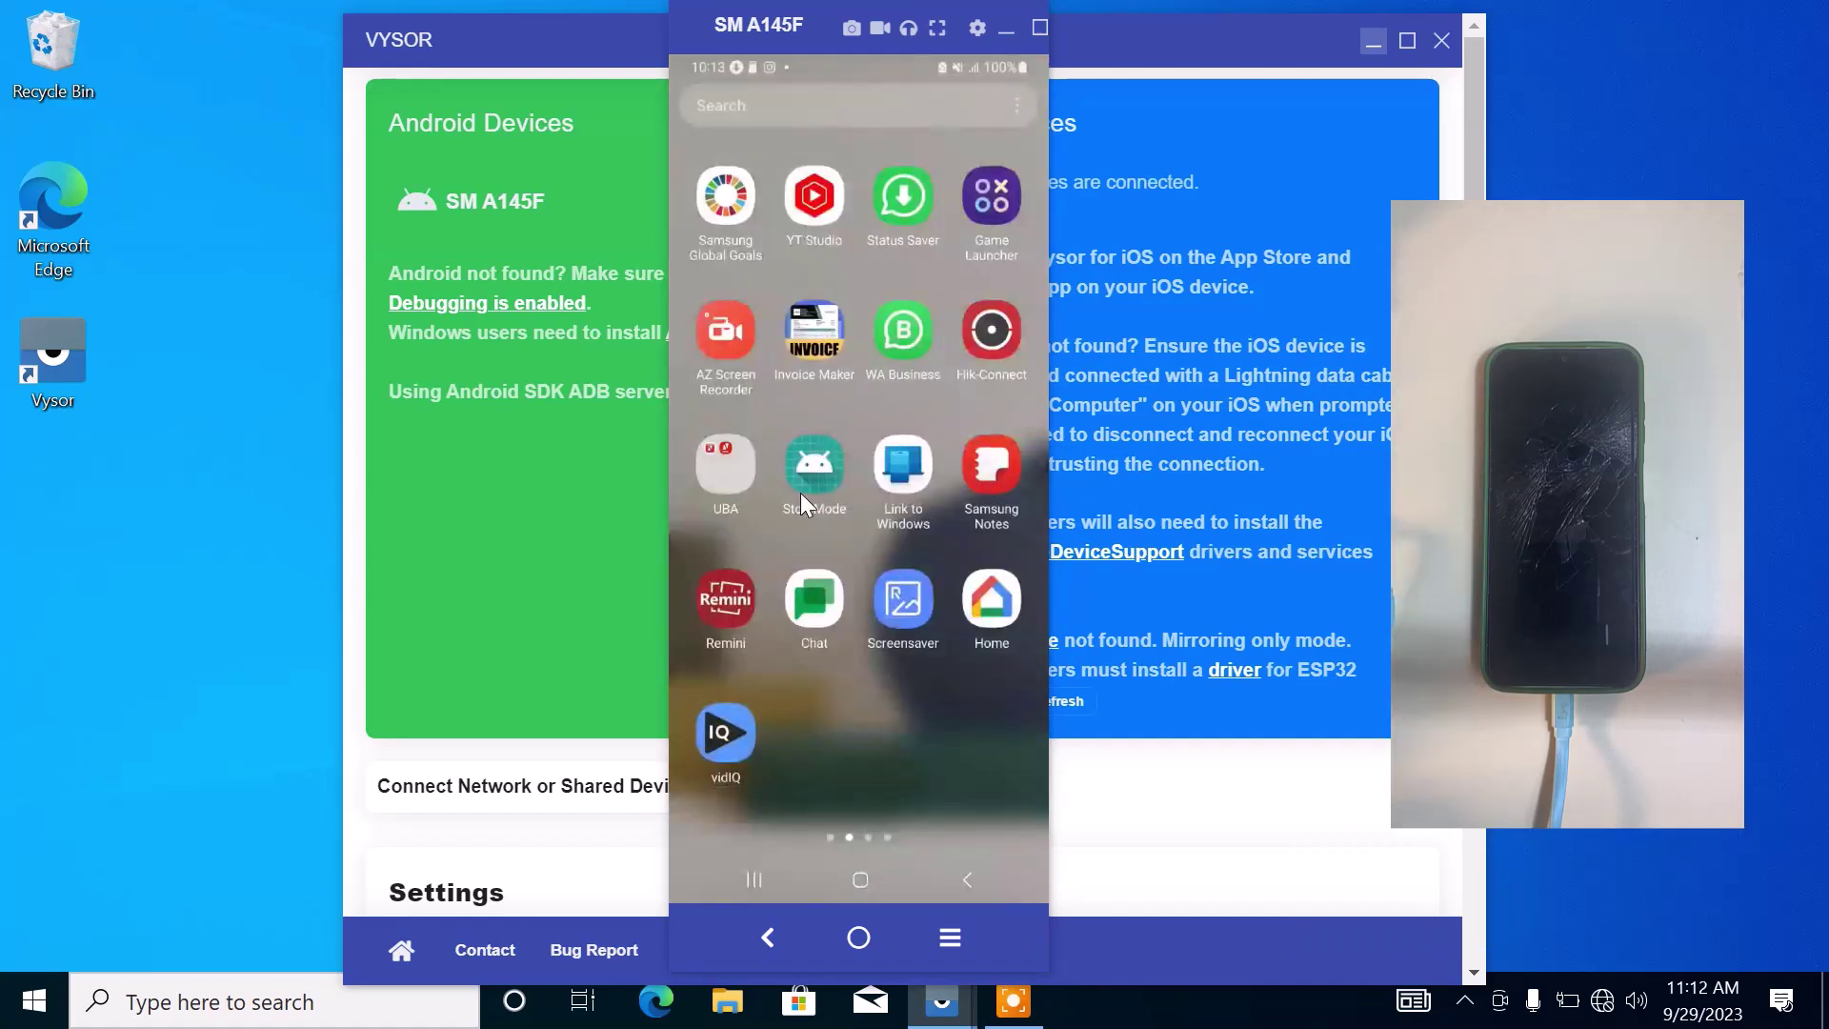
left_click(855, 880)
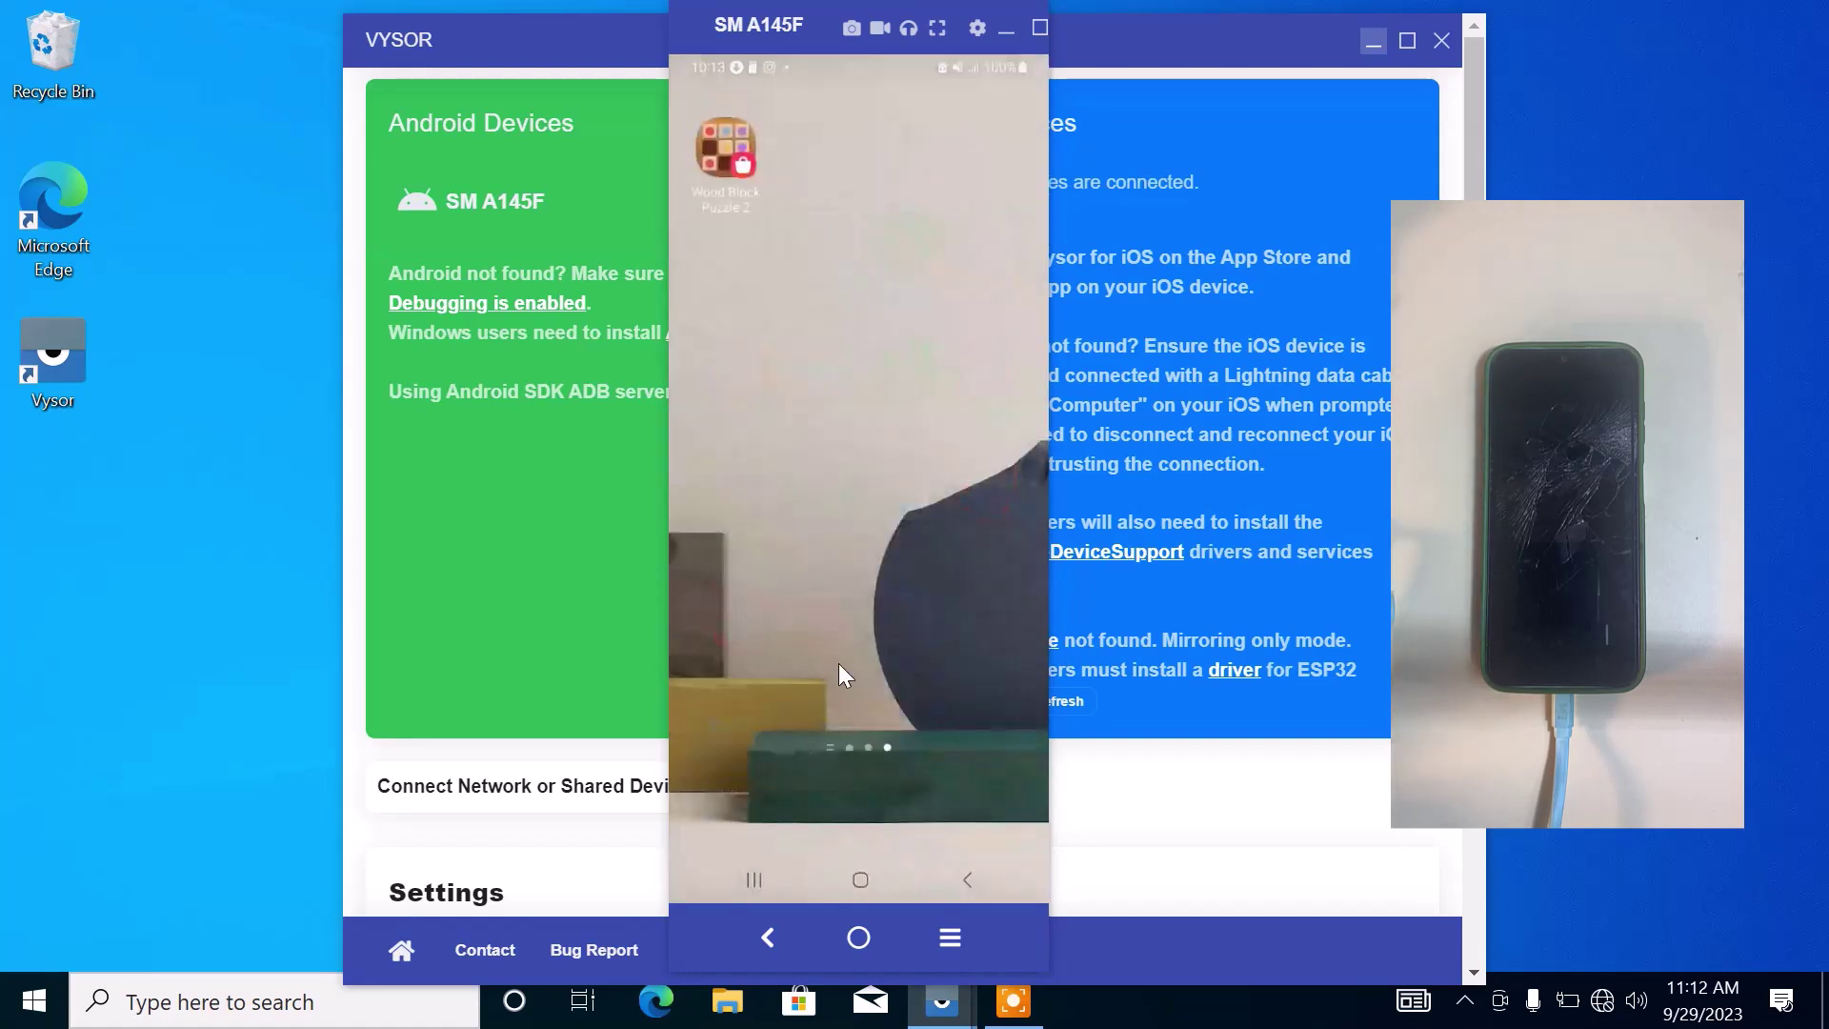
left_click_drag(838, 663, 827, 581)
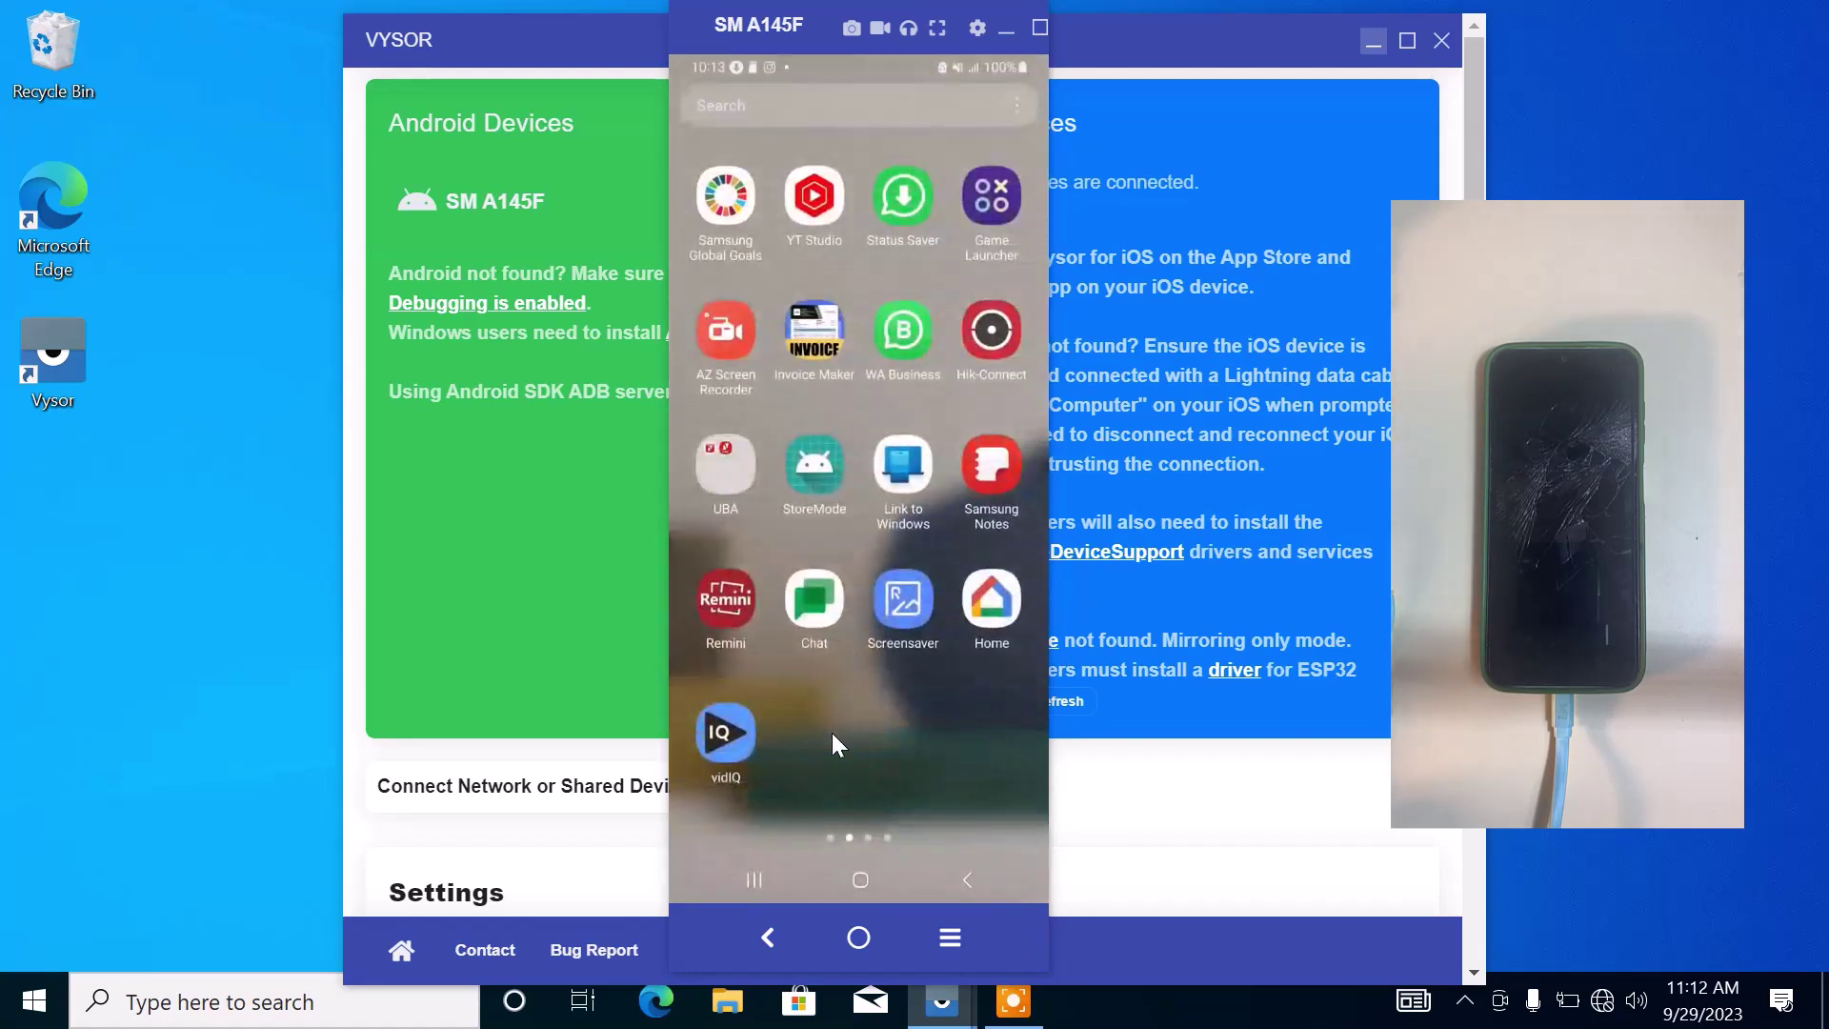
left_click_drag(832, 734, 849, 690)
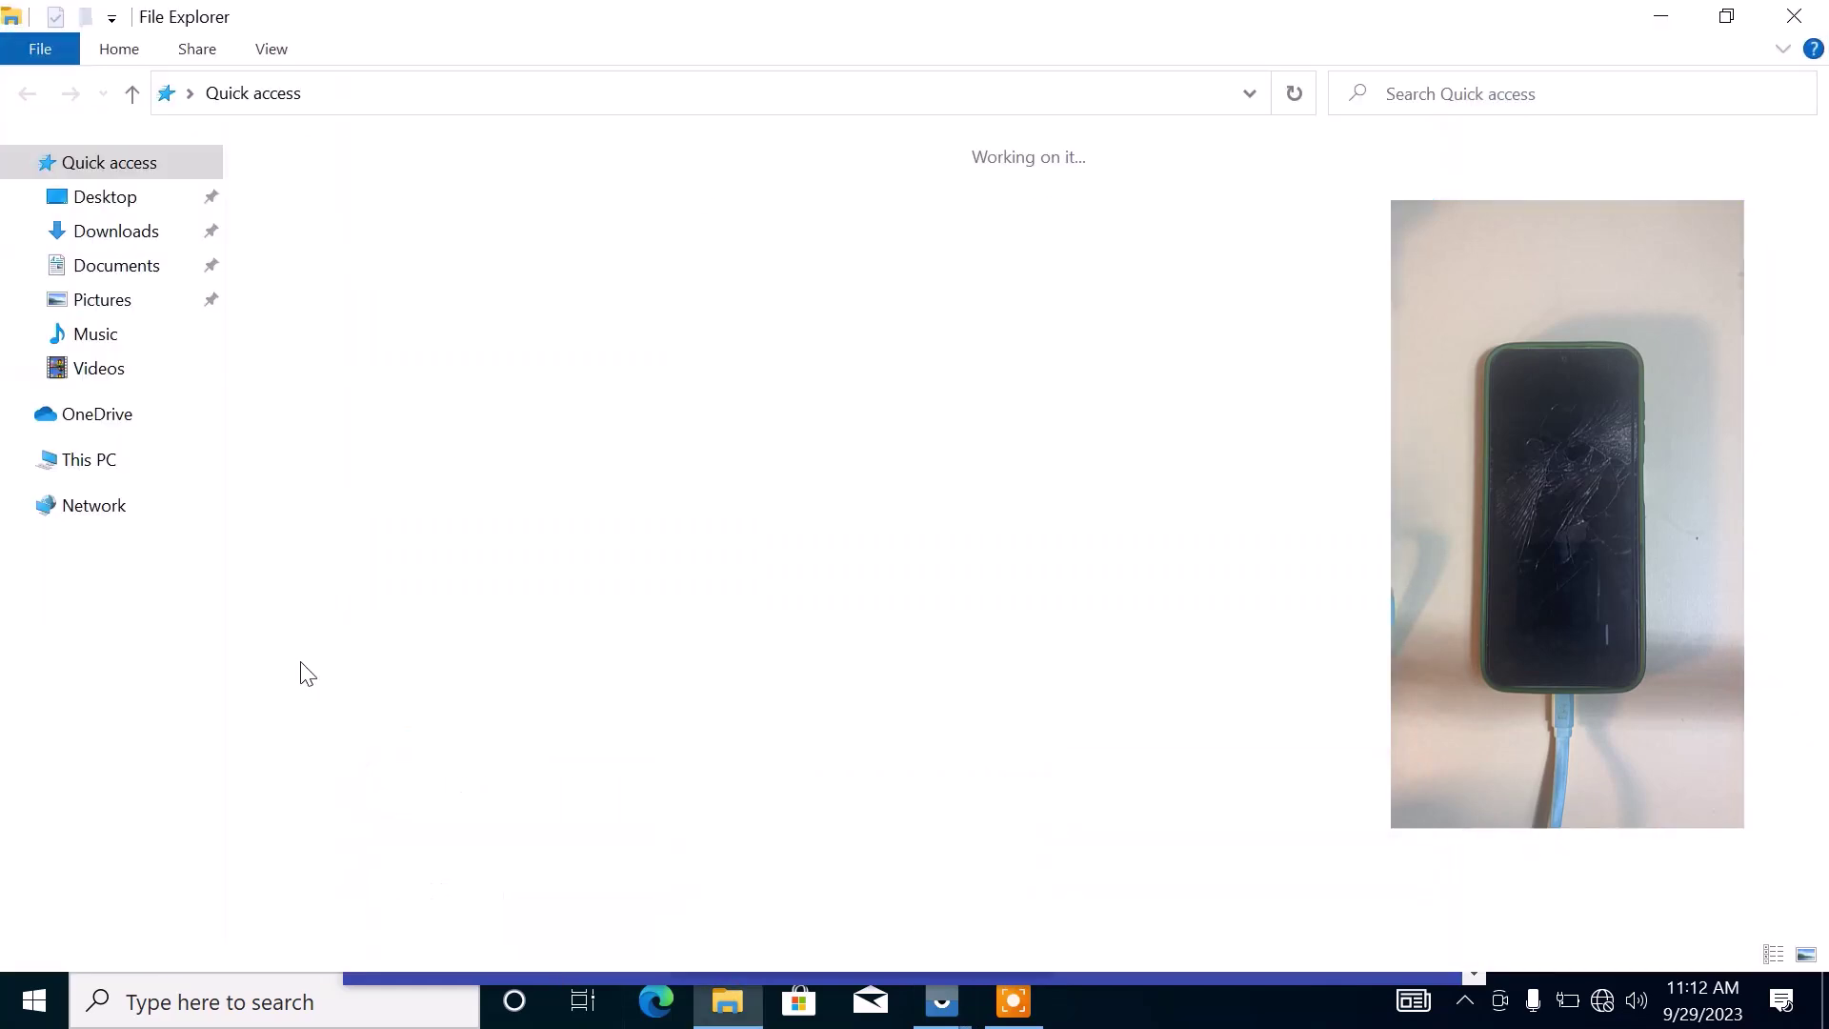
- Open the Galaxy A14's Internal storage from This PC and restore the Explorer window size
left_click(107, 466)
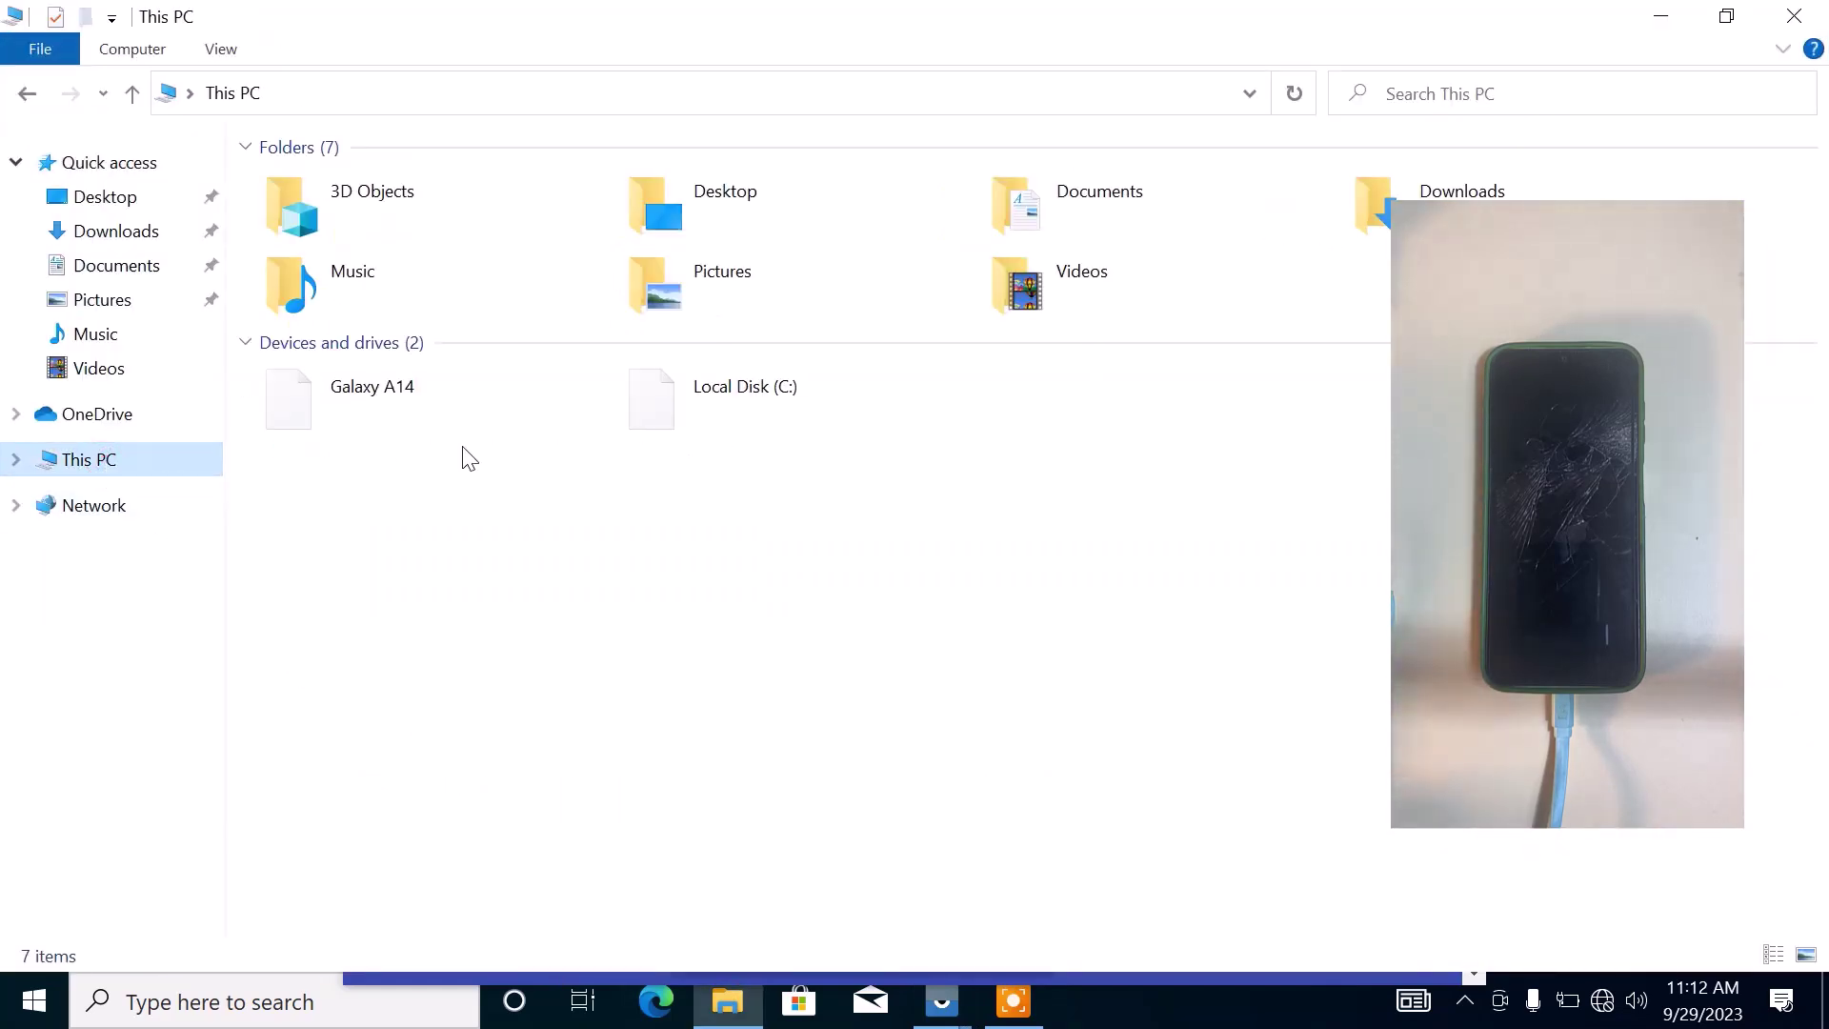
left_click(431, 410)
double_click(431, 410)
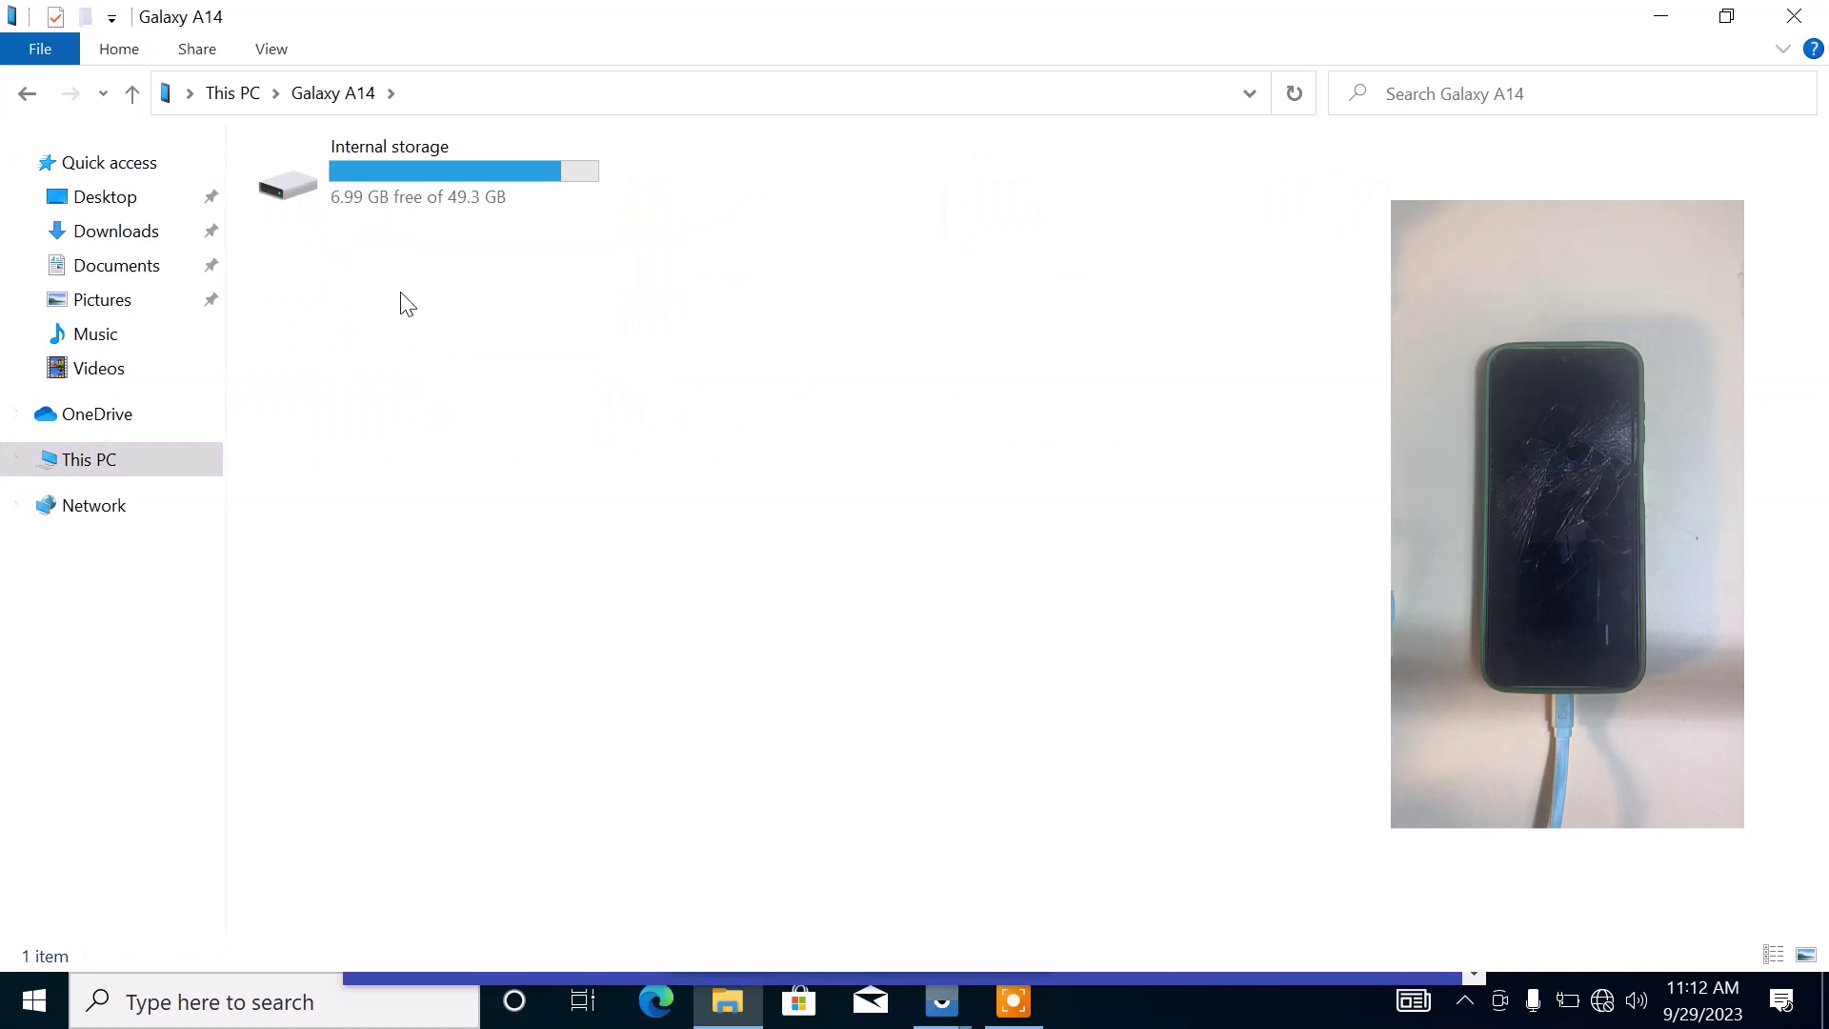
double_click(432, 180)
double_click(744, 13)
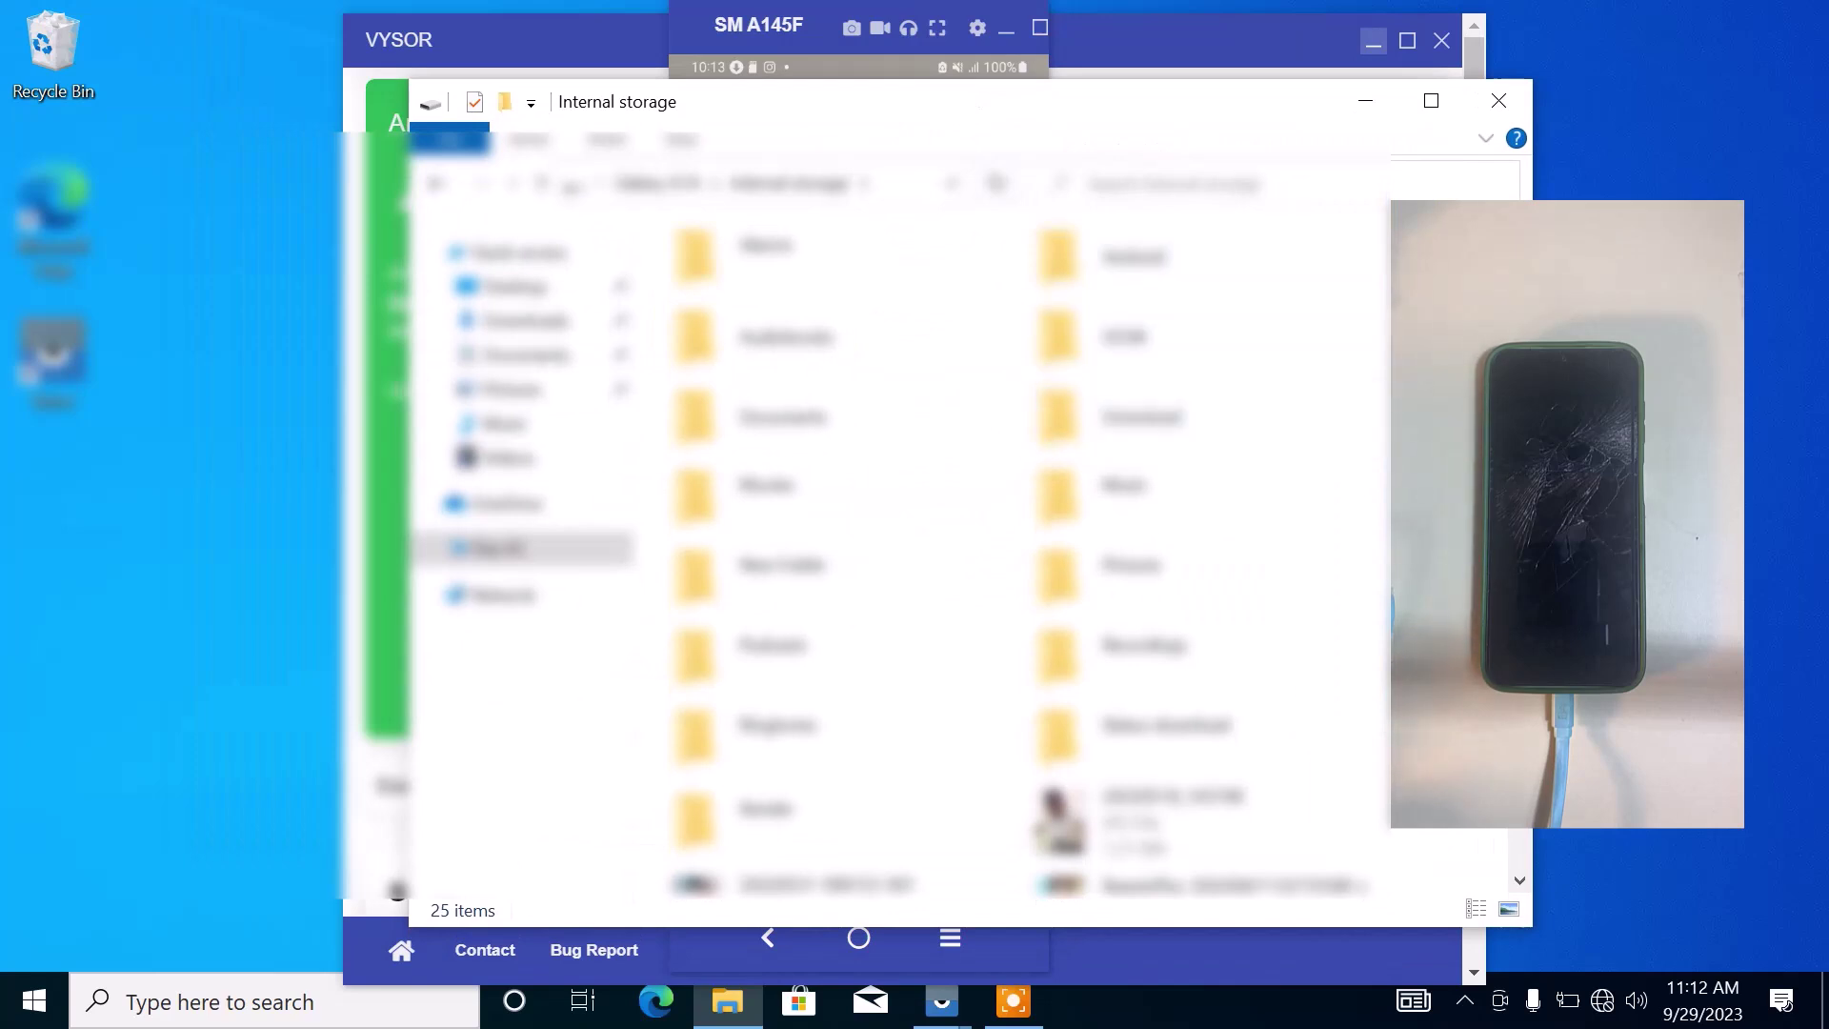
- Select files in the Internal storage list and drag a photo onto the desktop
scroll(1019, 562, "down", 3)
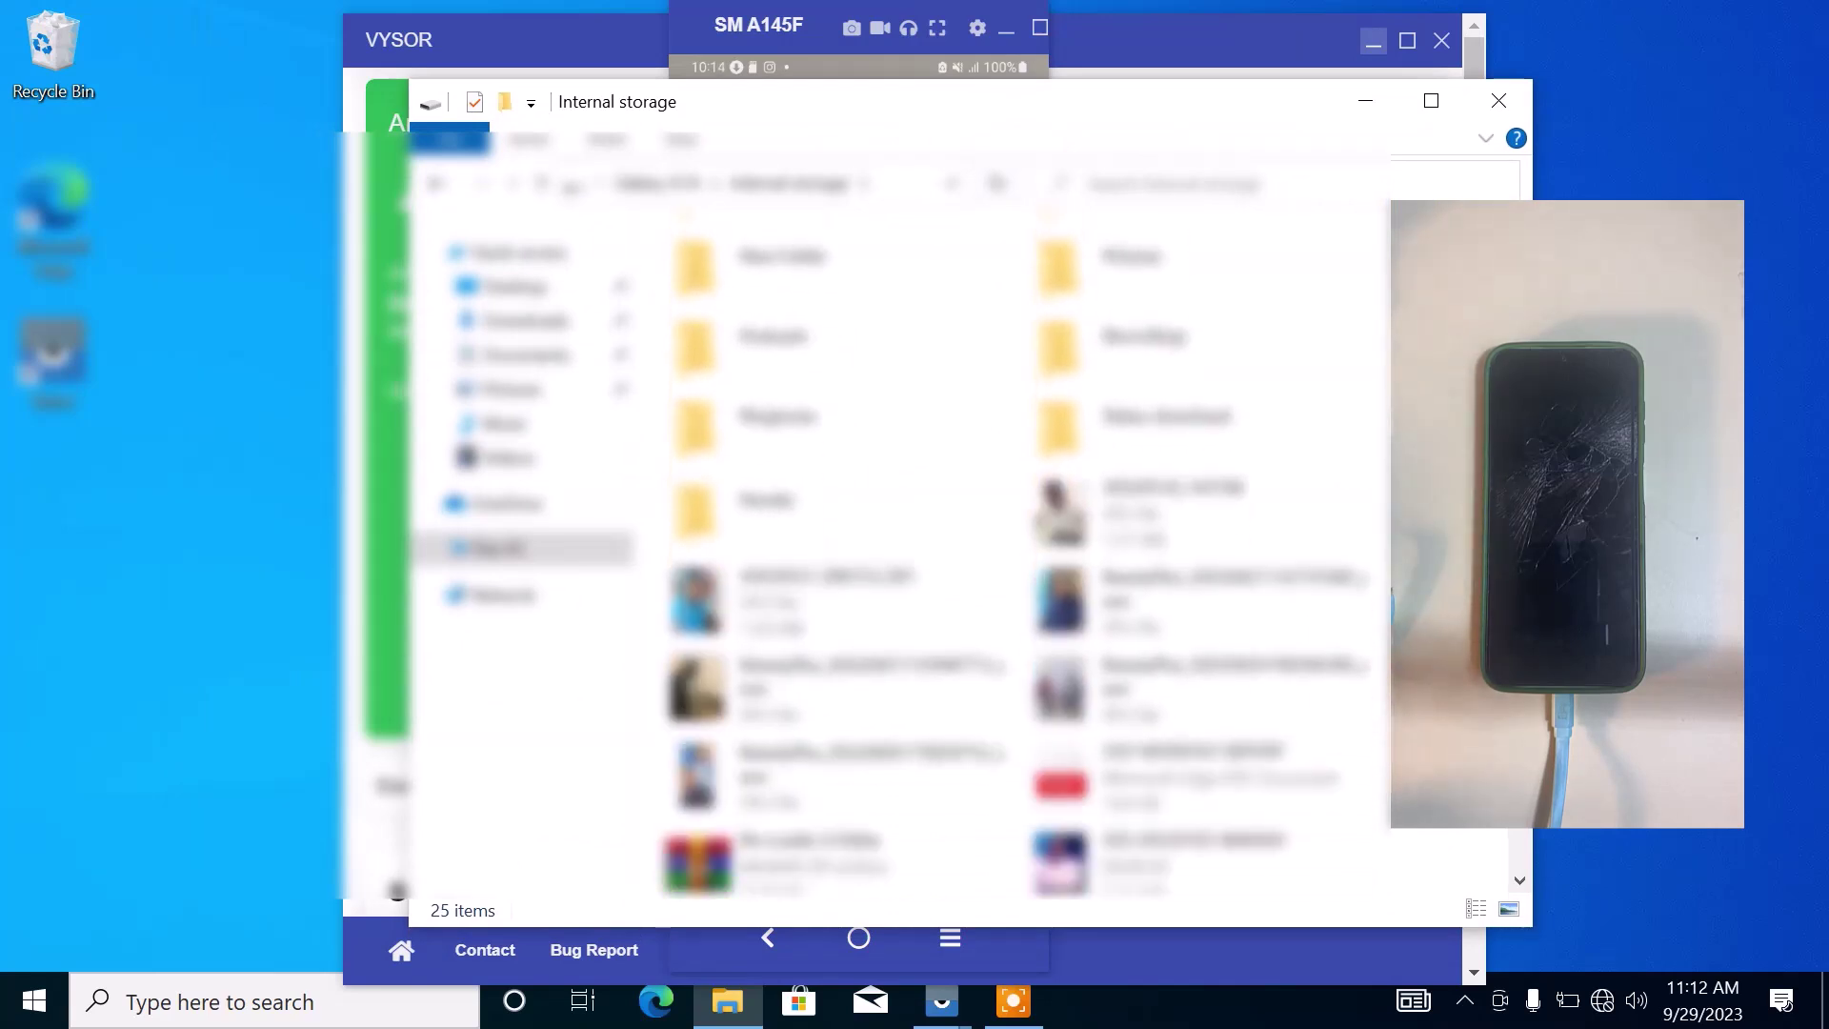
scroll(880, 709, "down", 1)
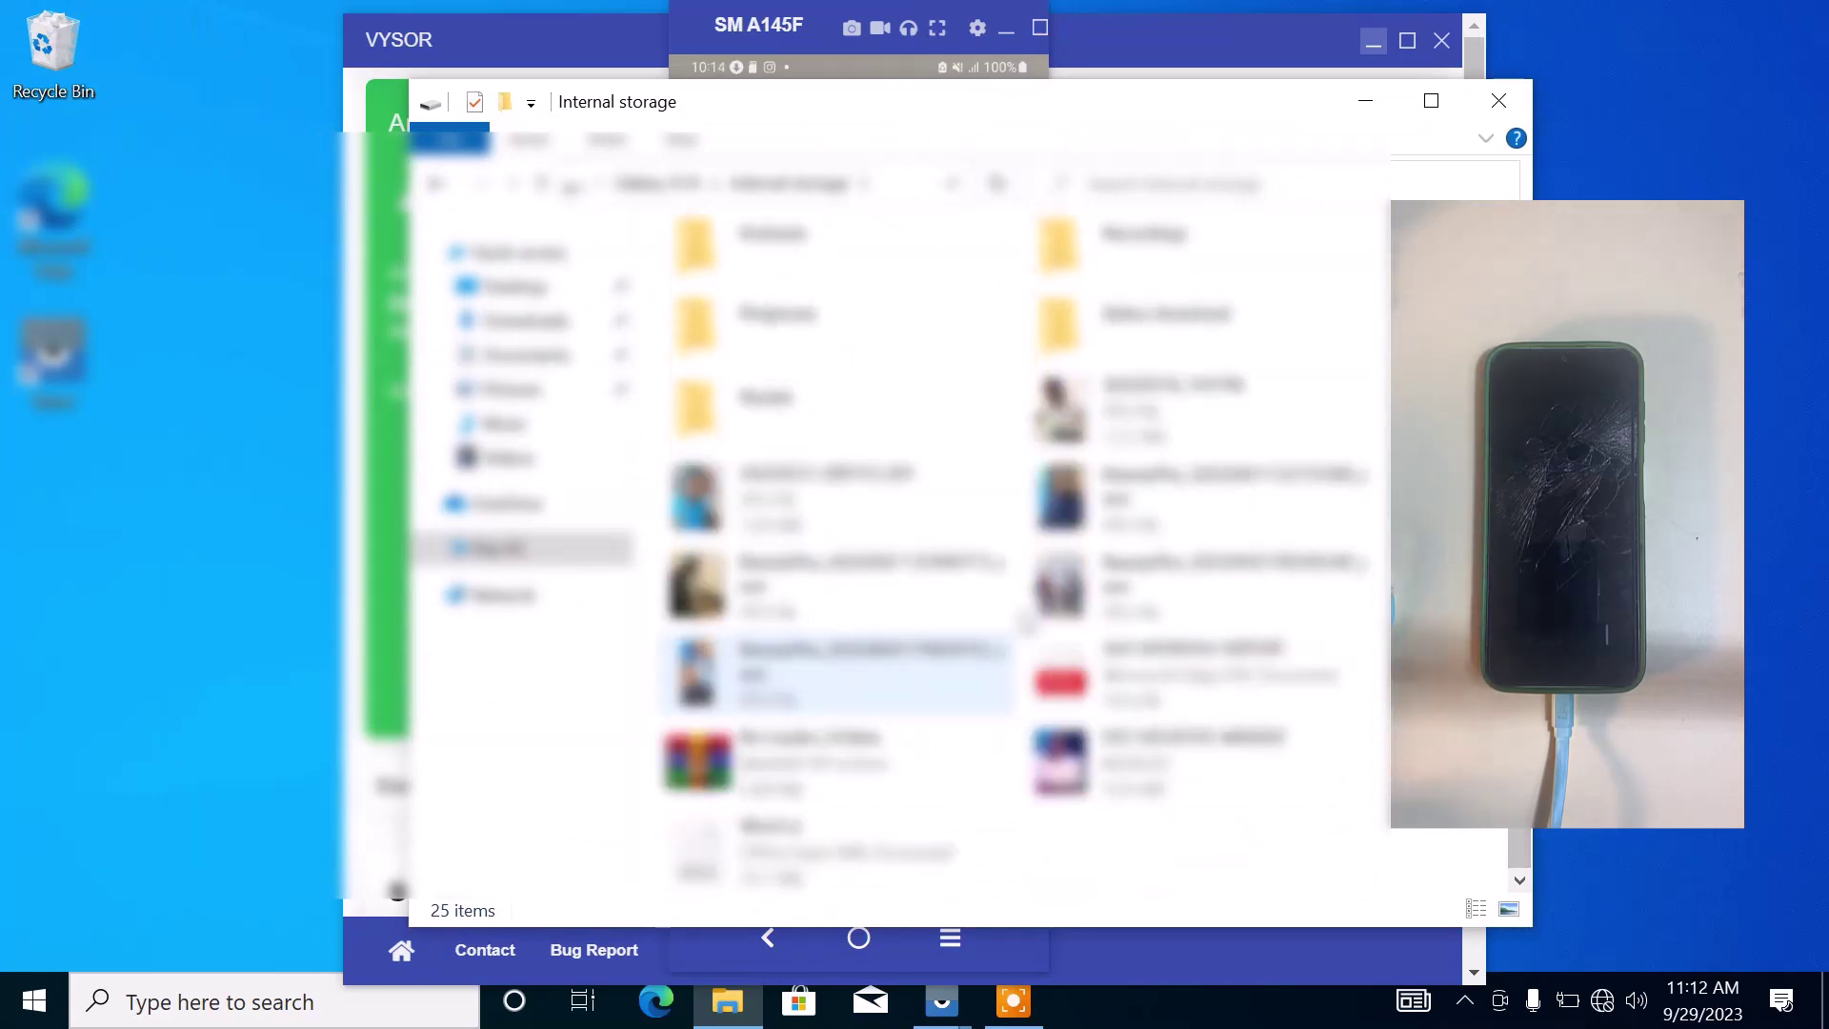
left_click_drag(1047, 838, 1260, 449)
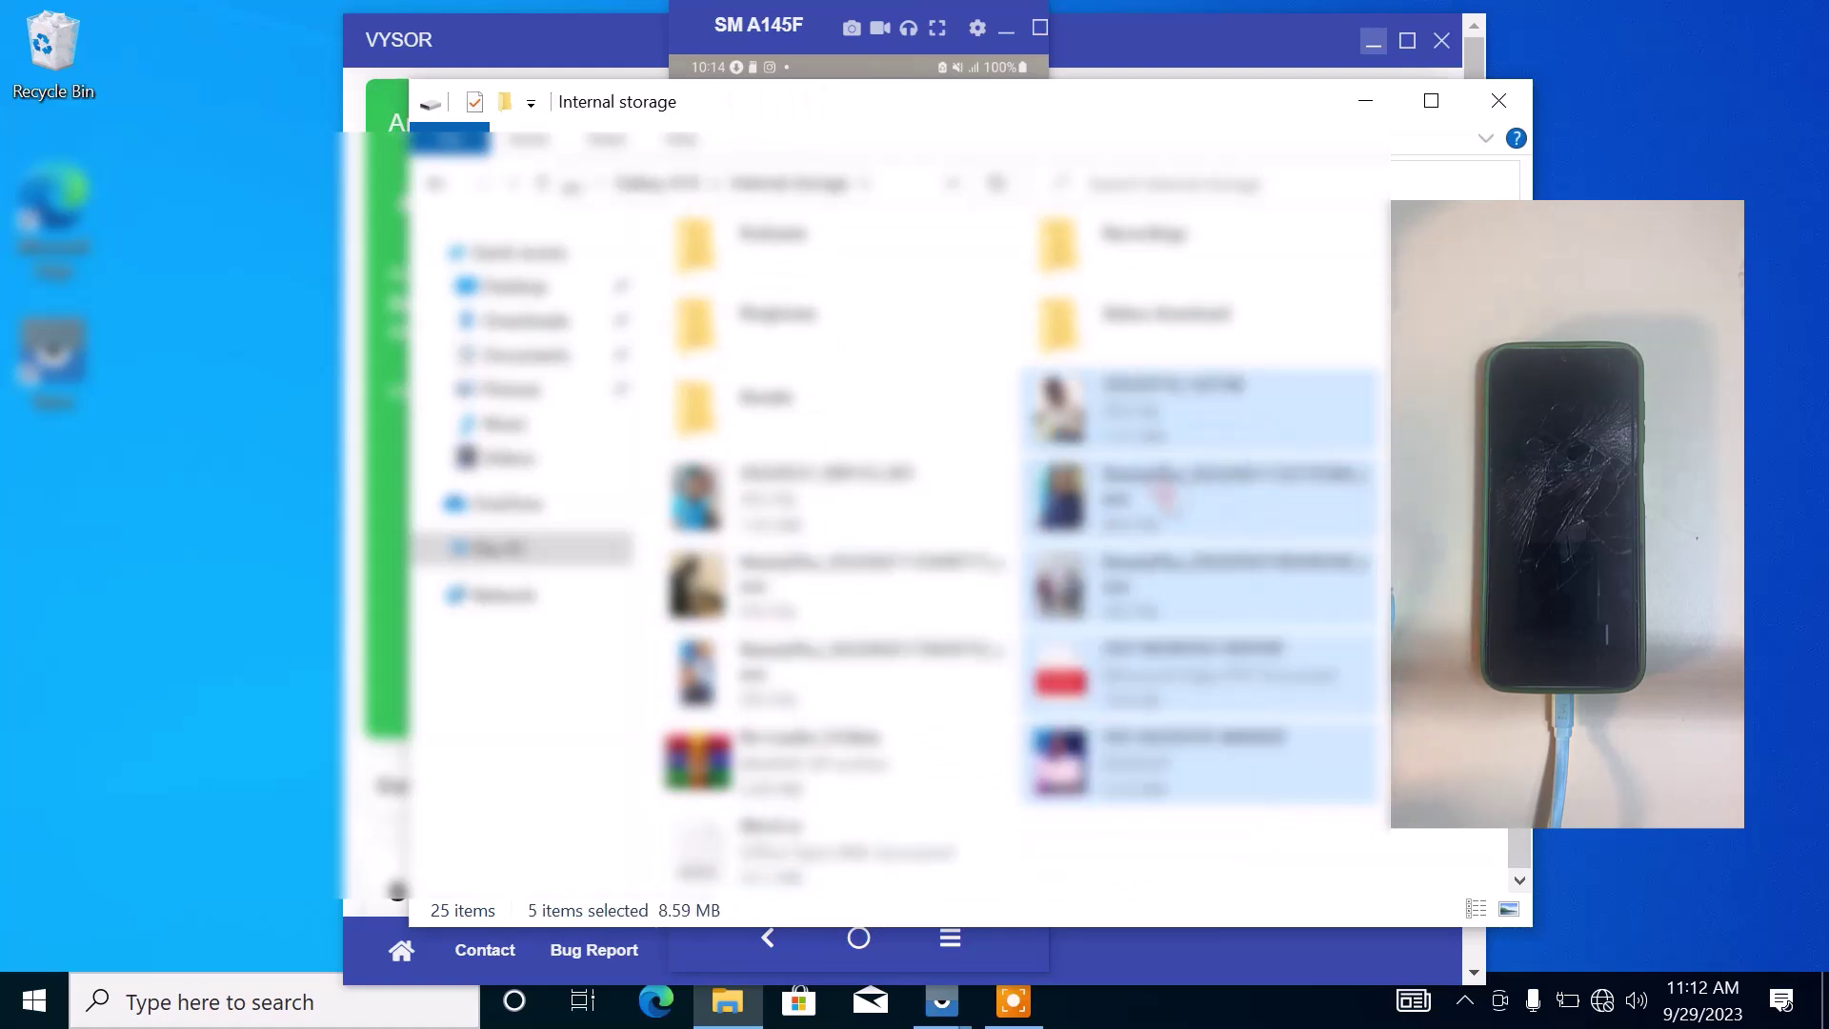
left_click(1162, 494)
left_click(1096, 825)
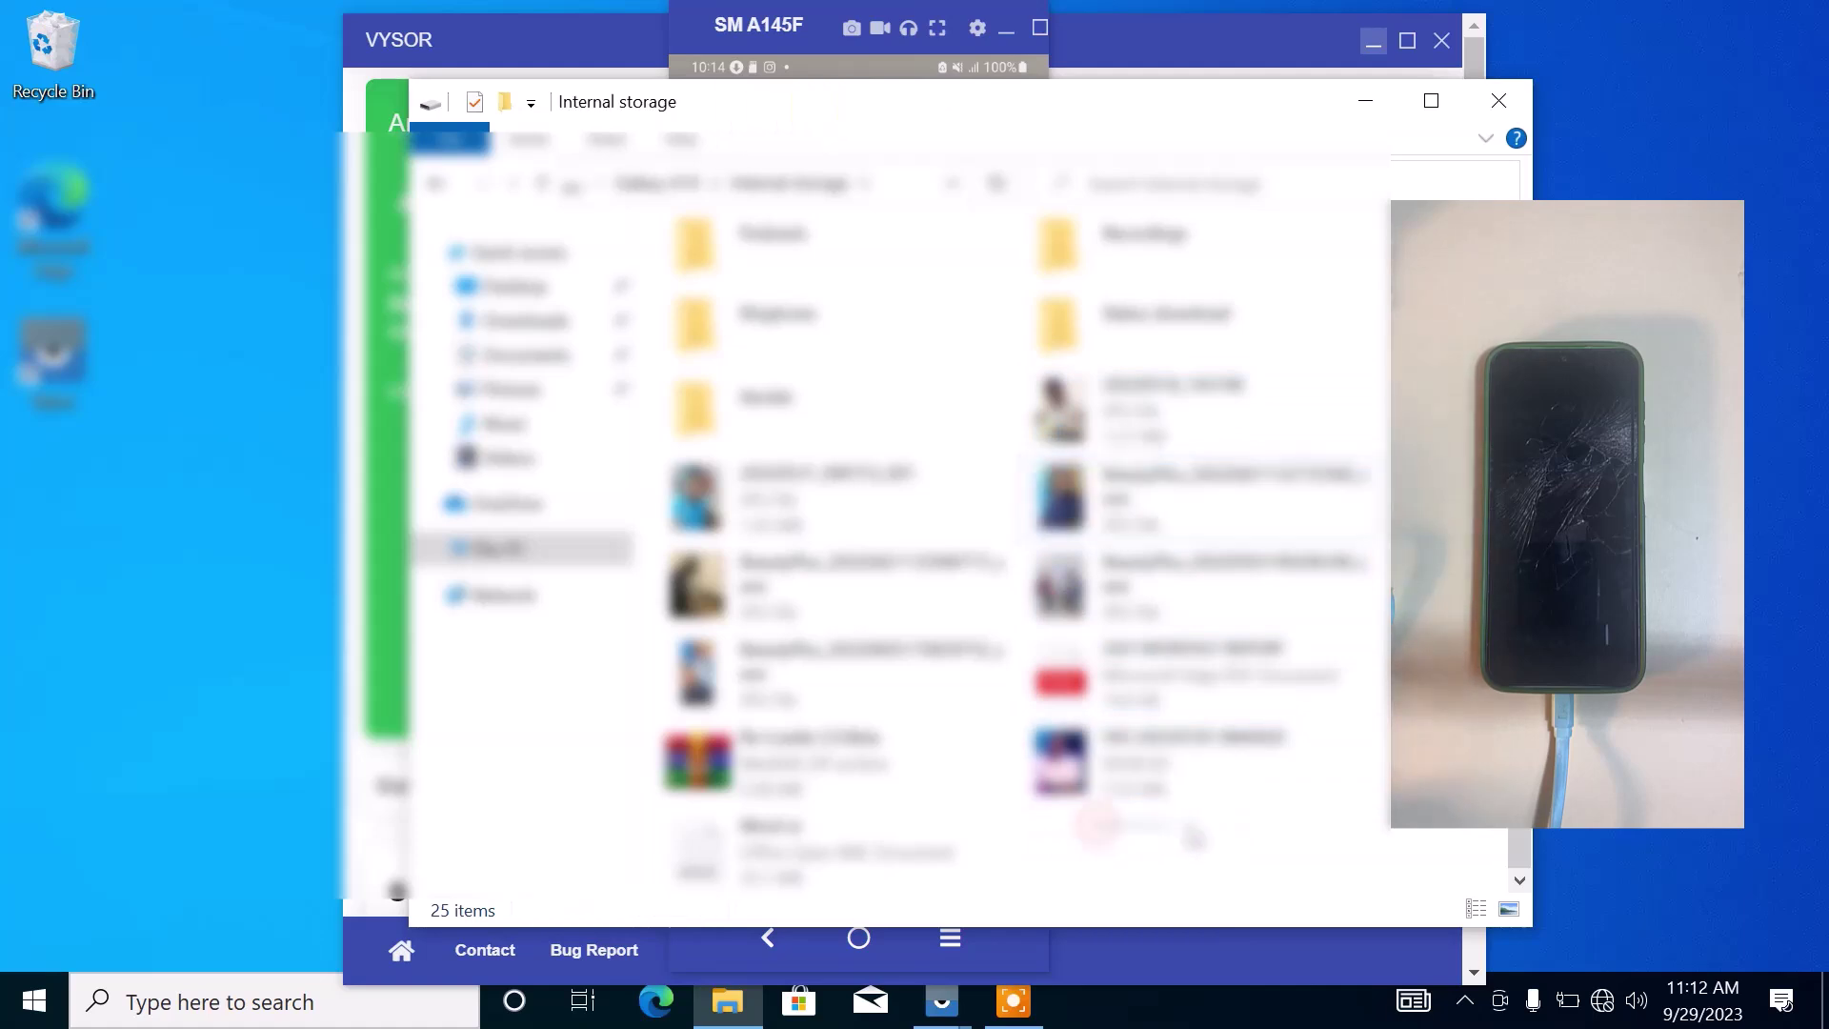
left_click_drag(1091, 832, 1307, 434)
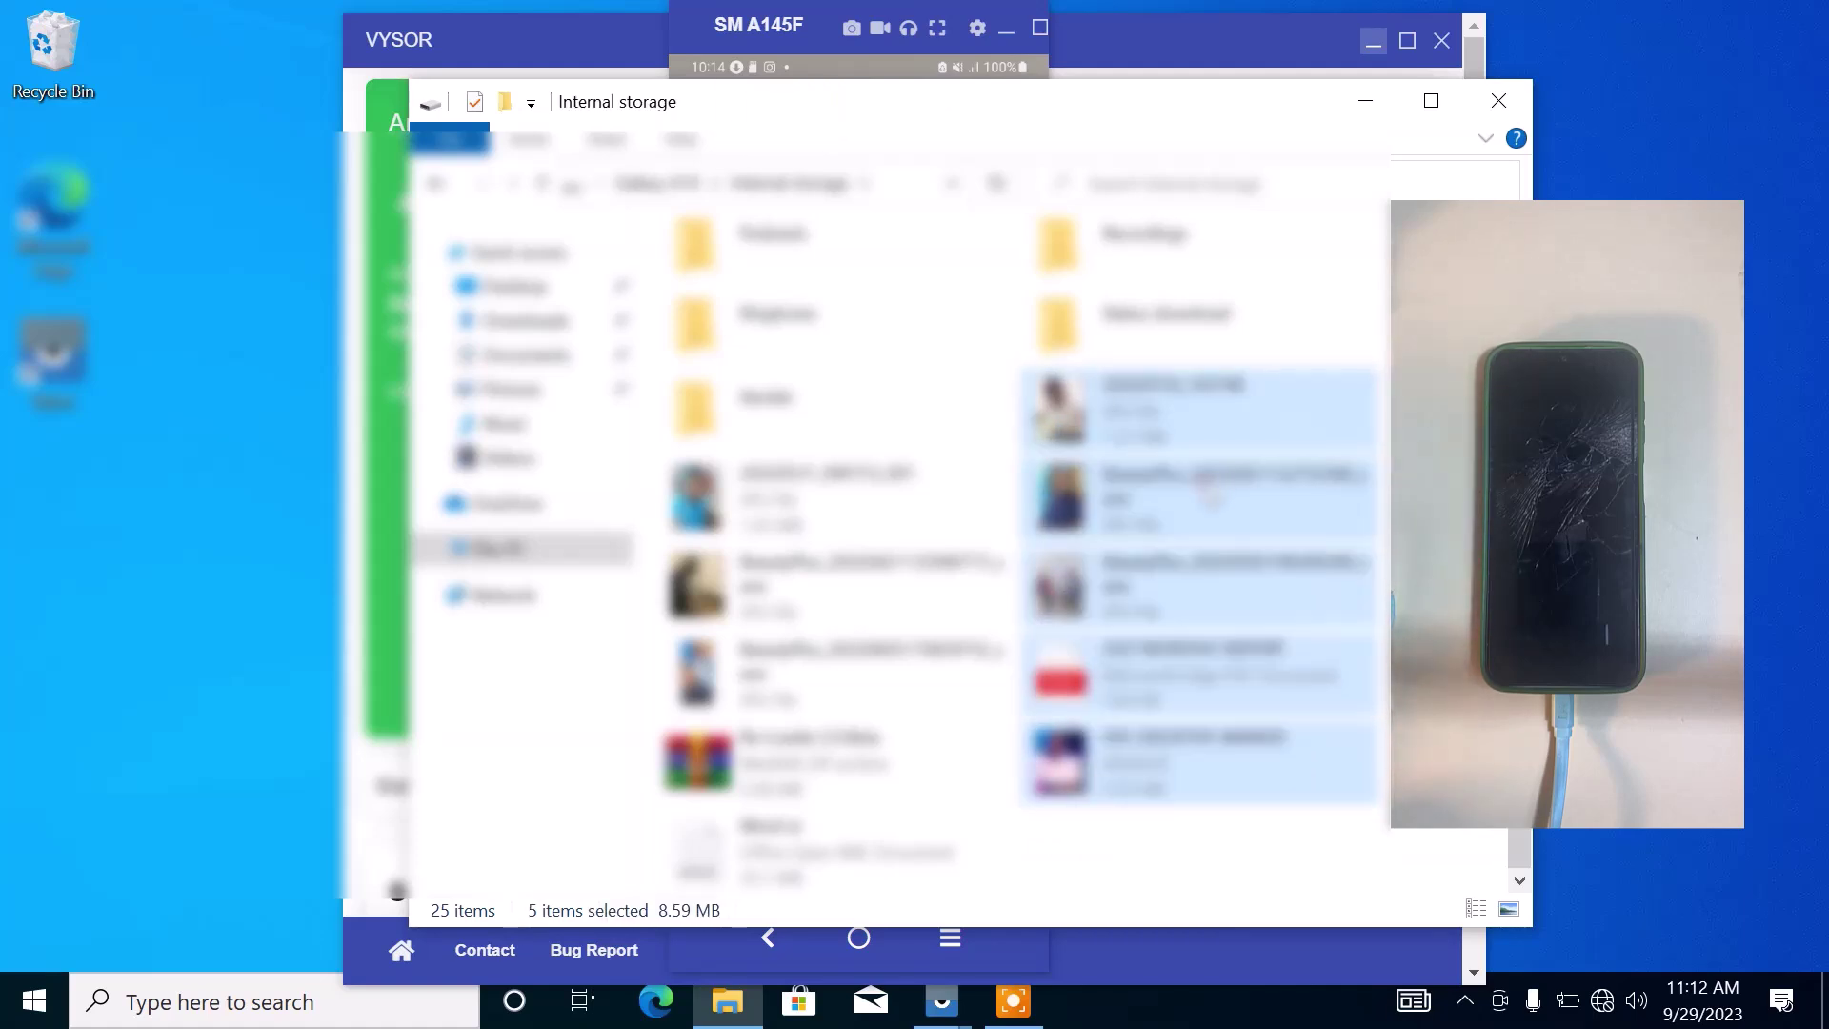
left_click_drag(810, 498, 278, 586)
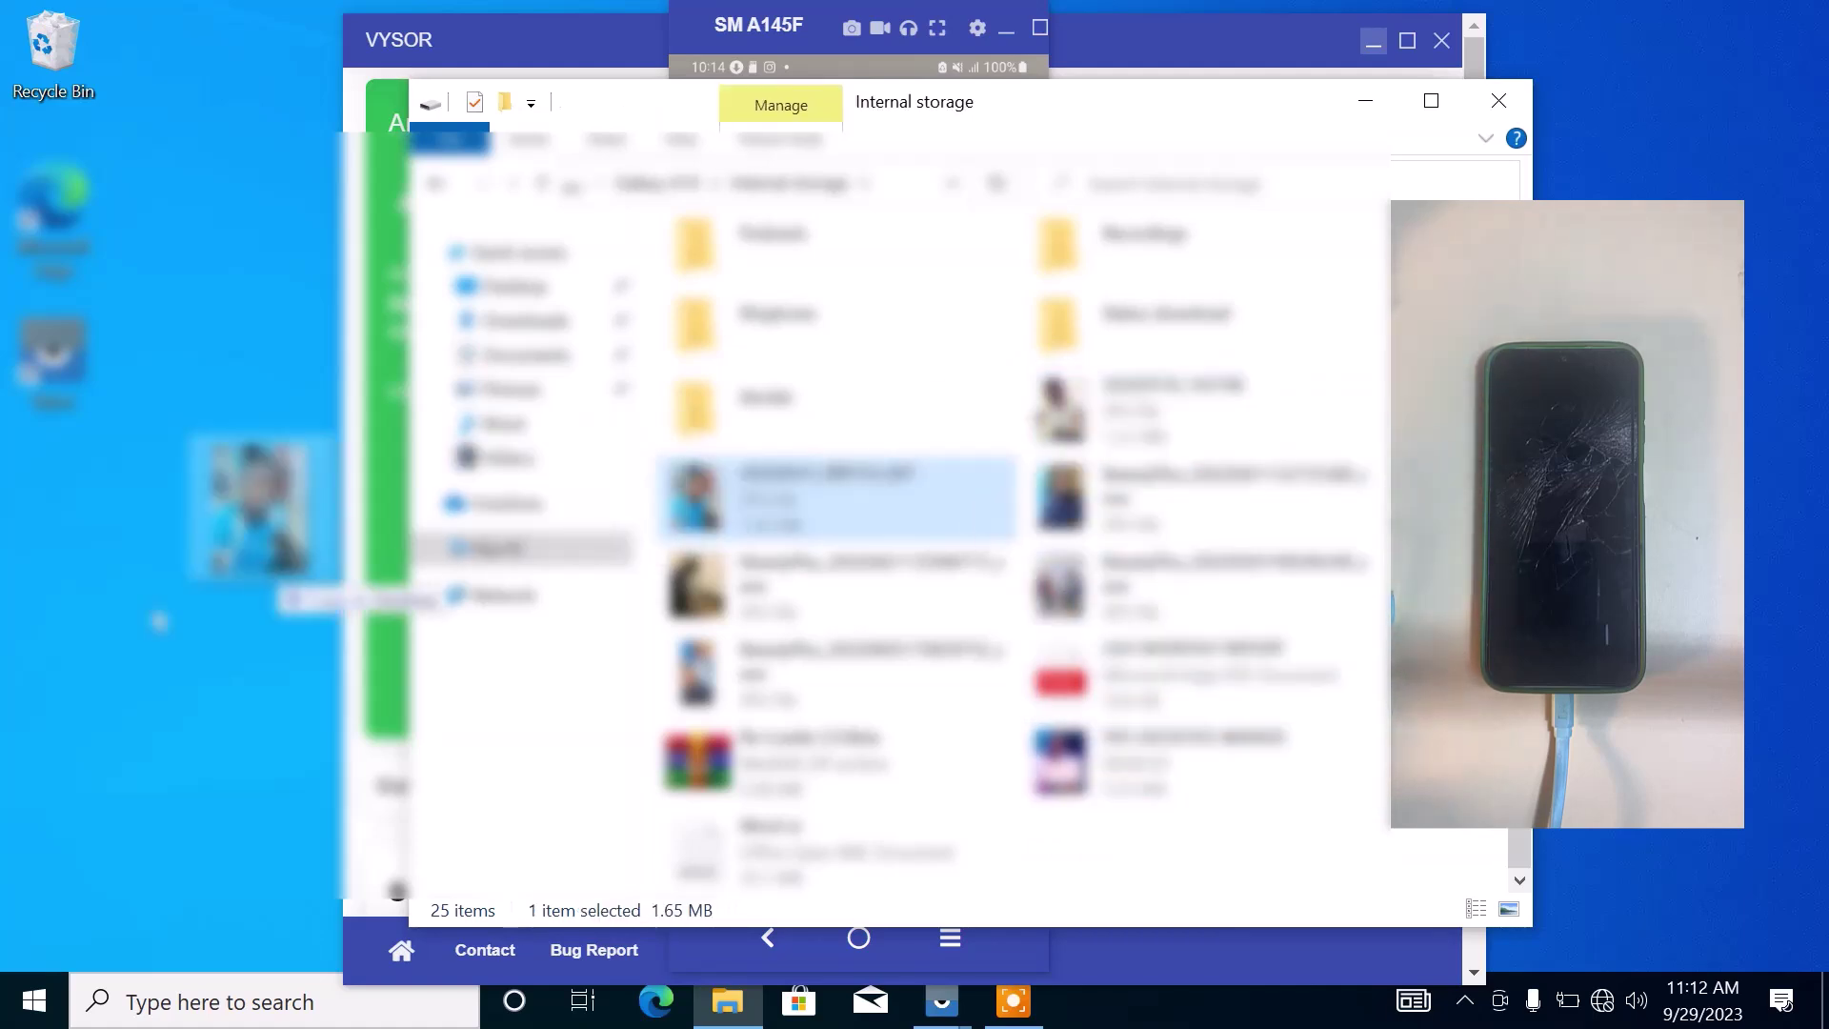
left_click_drag(159, 622, 124, 638)
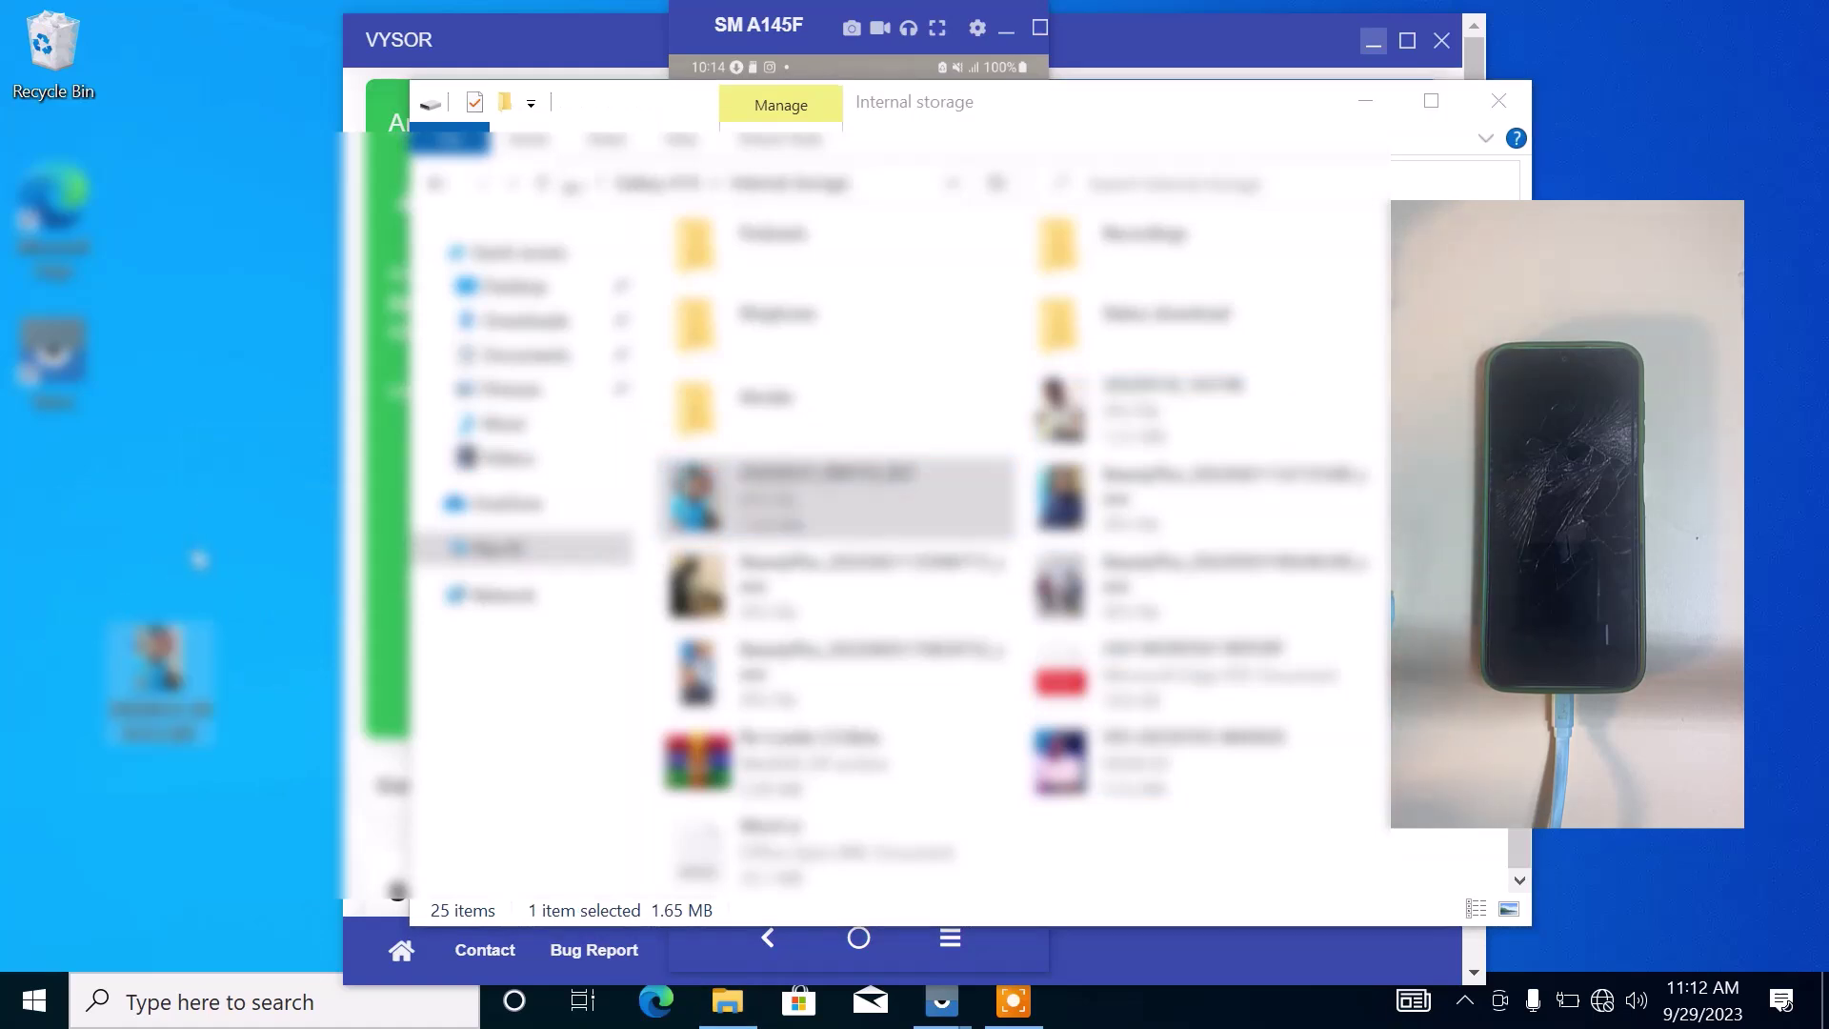
left_click(827, 571)
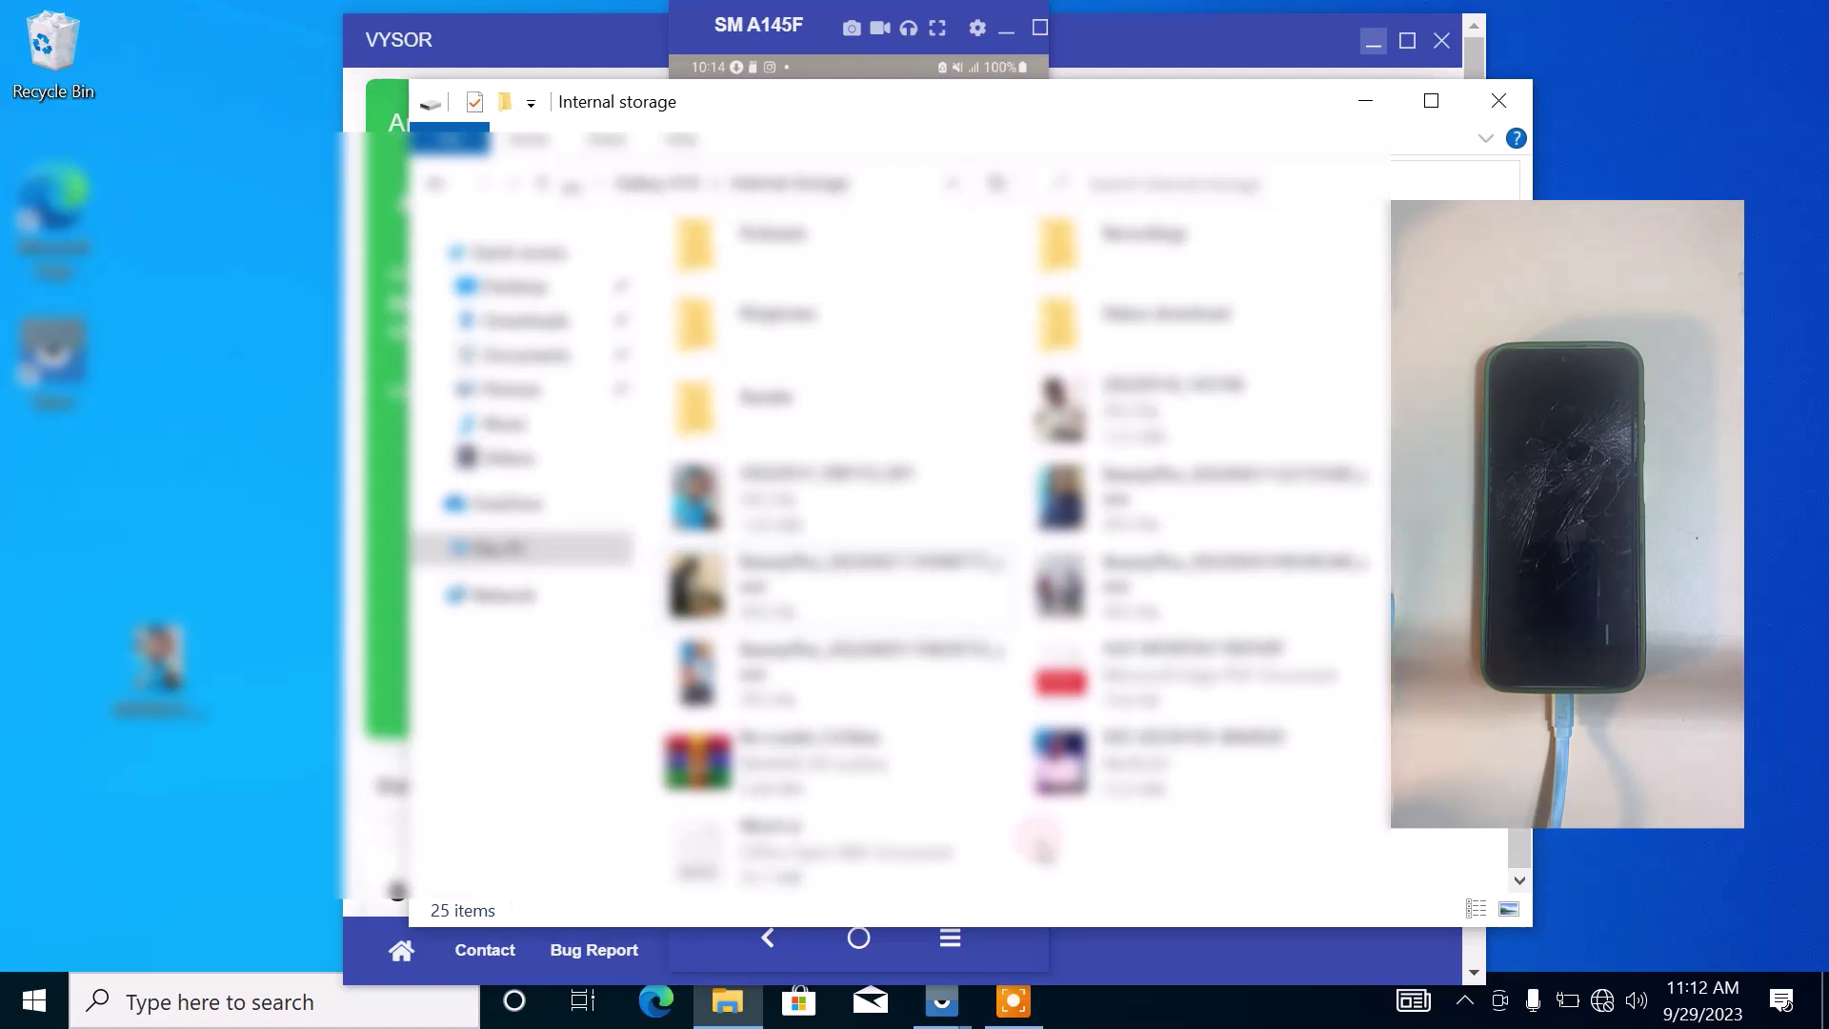
- Copy the five right-column Internal storage files onto the desktop
left_click_drag(1217, 814, 1219, 381)
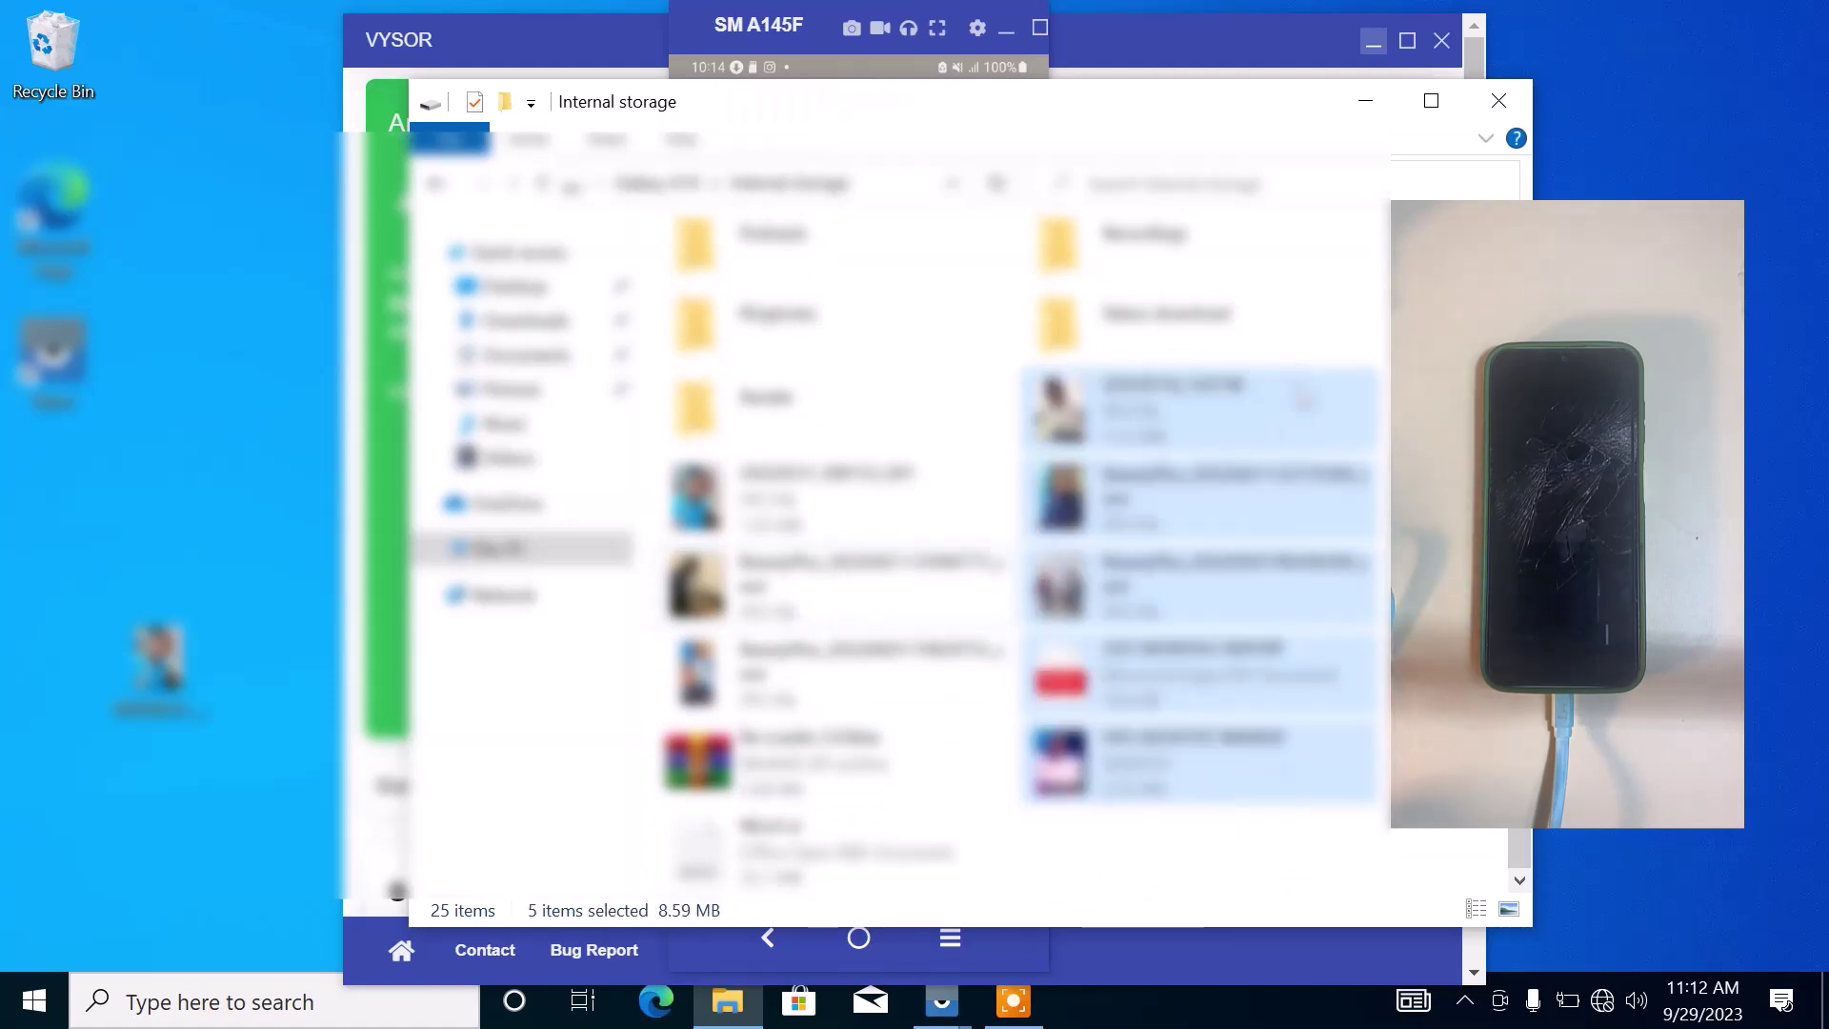
left_click_drag(1160, 492, 157, 503)
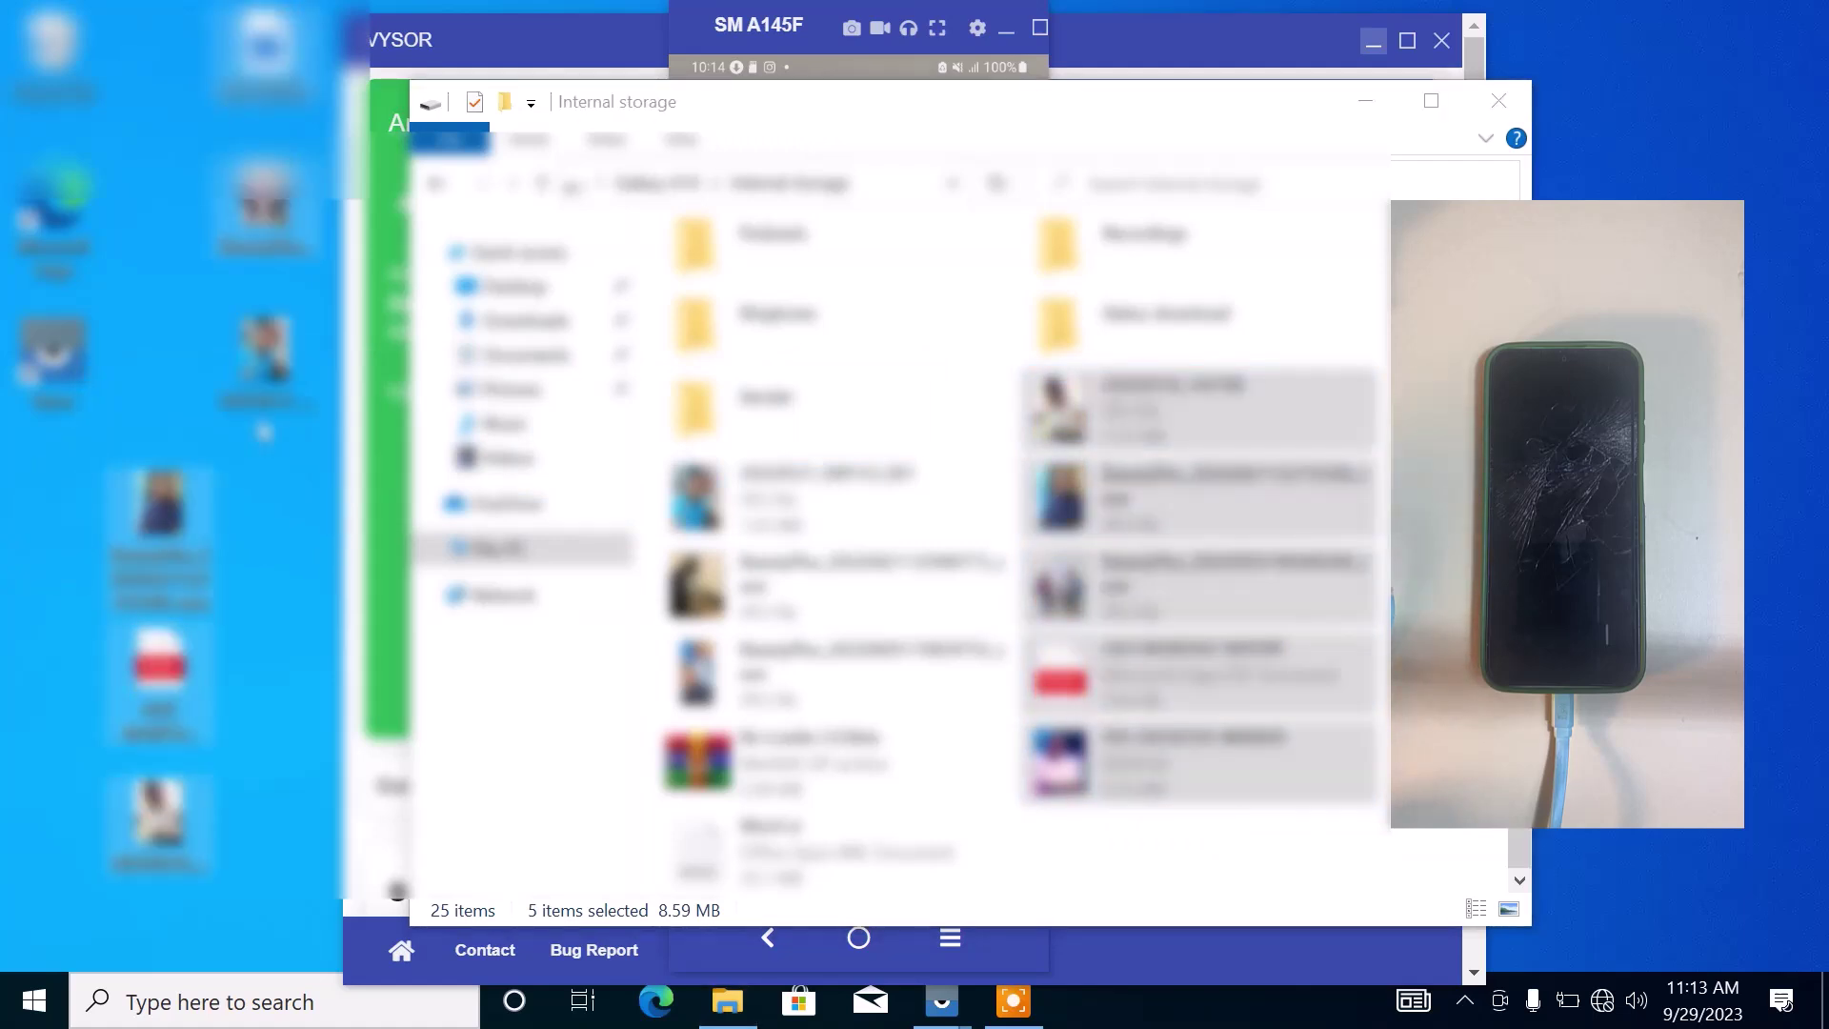
left_click(299, 528)
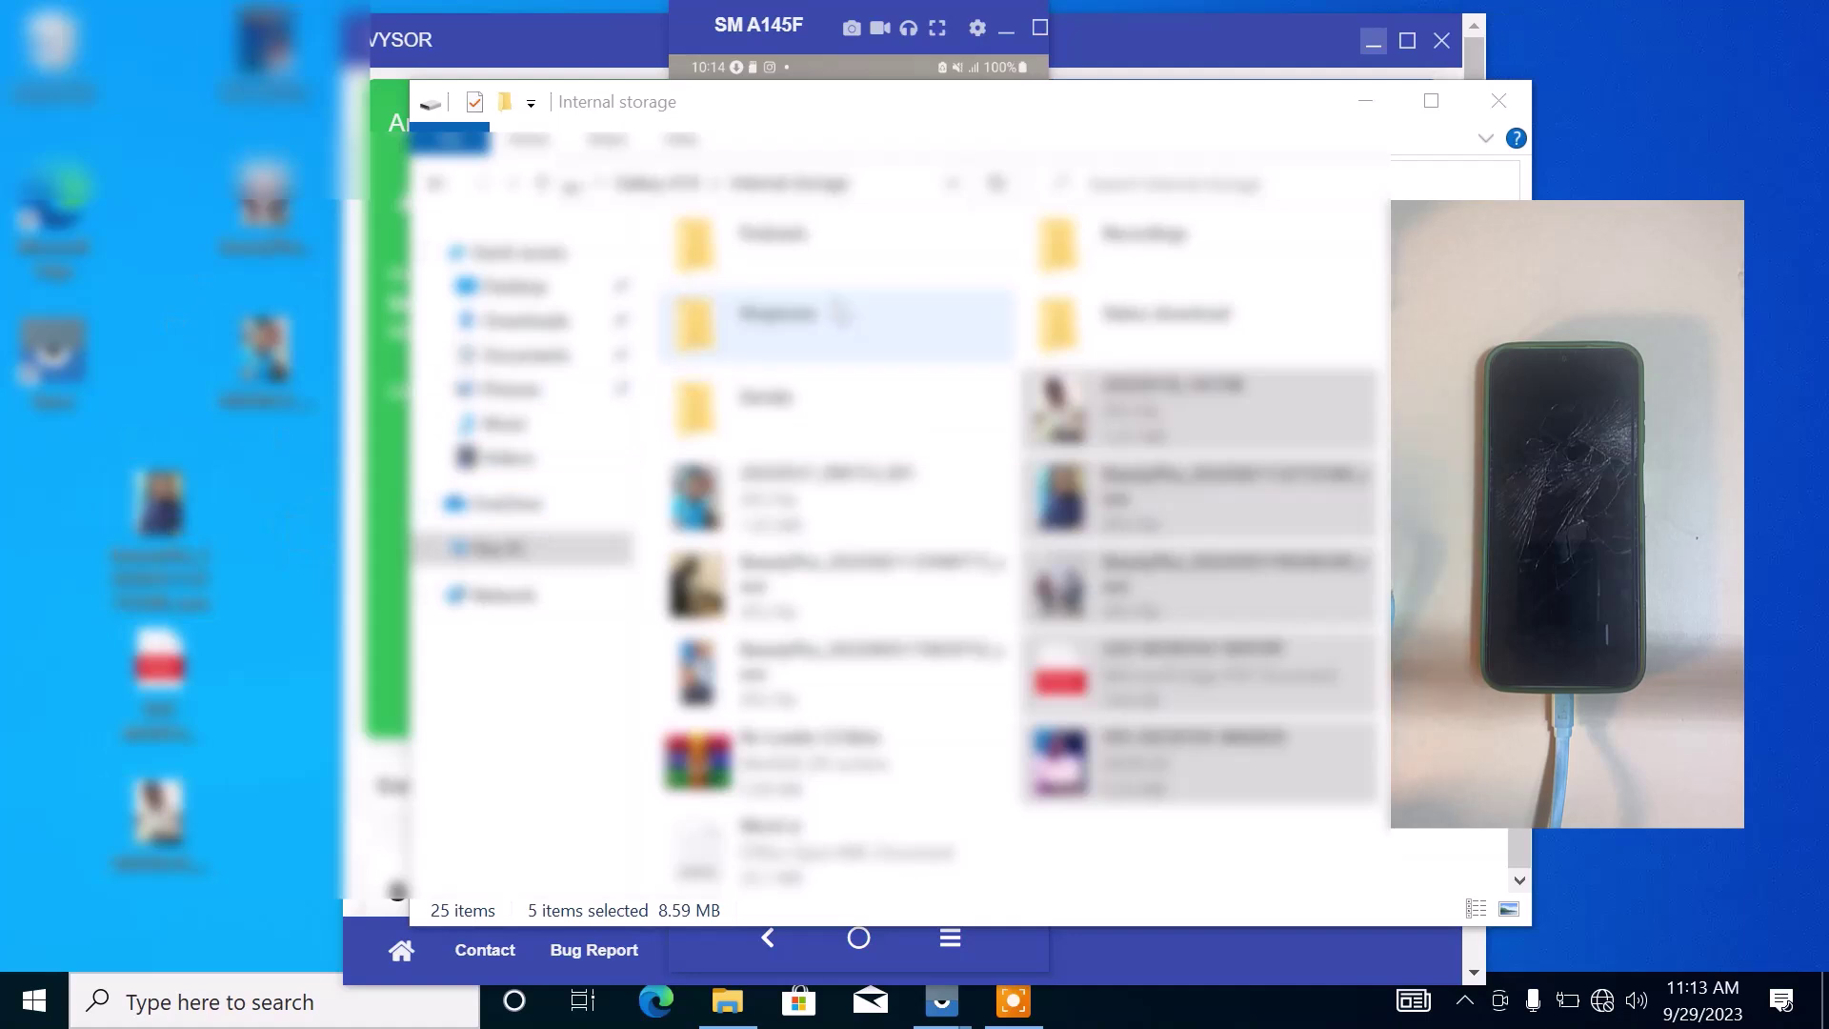
scroll(1193, 360, "up", 5)
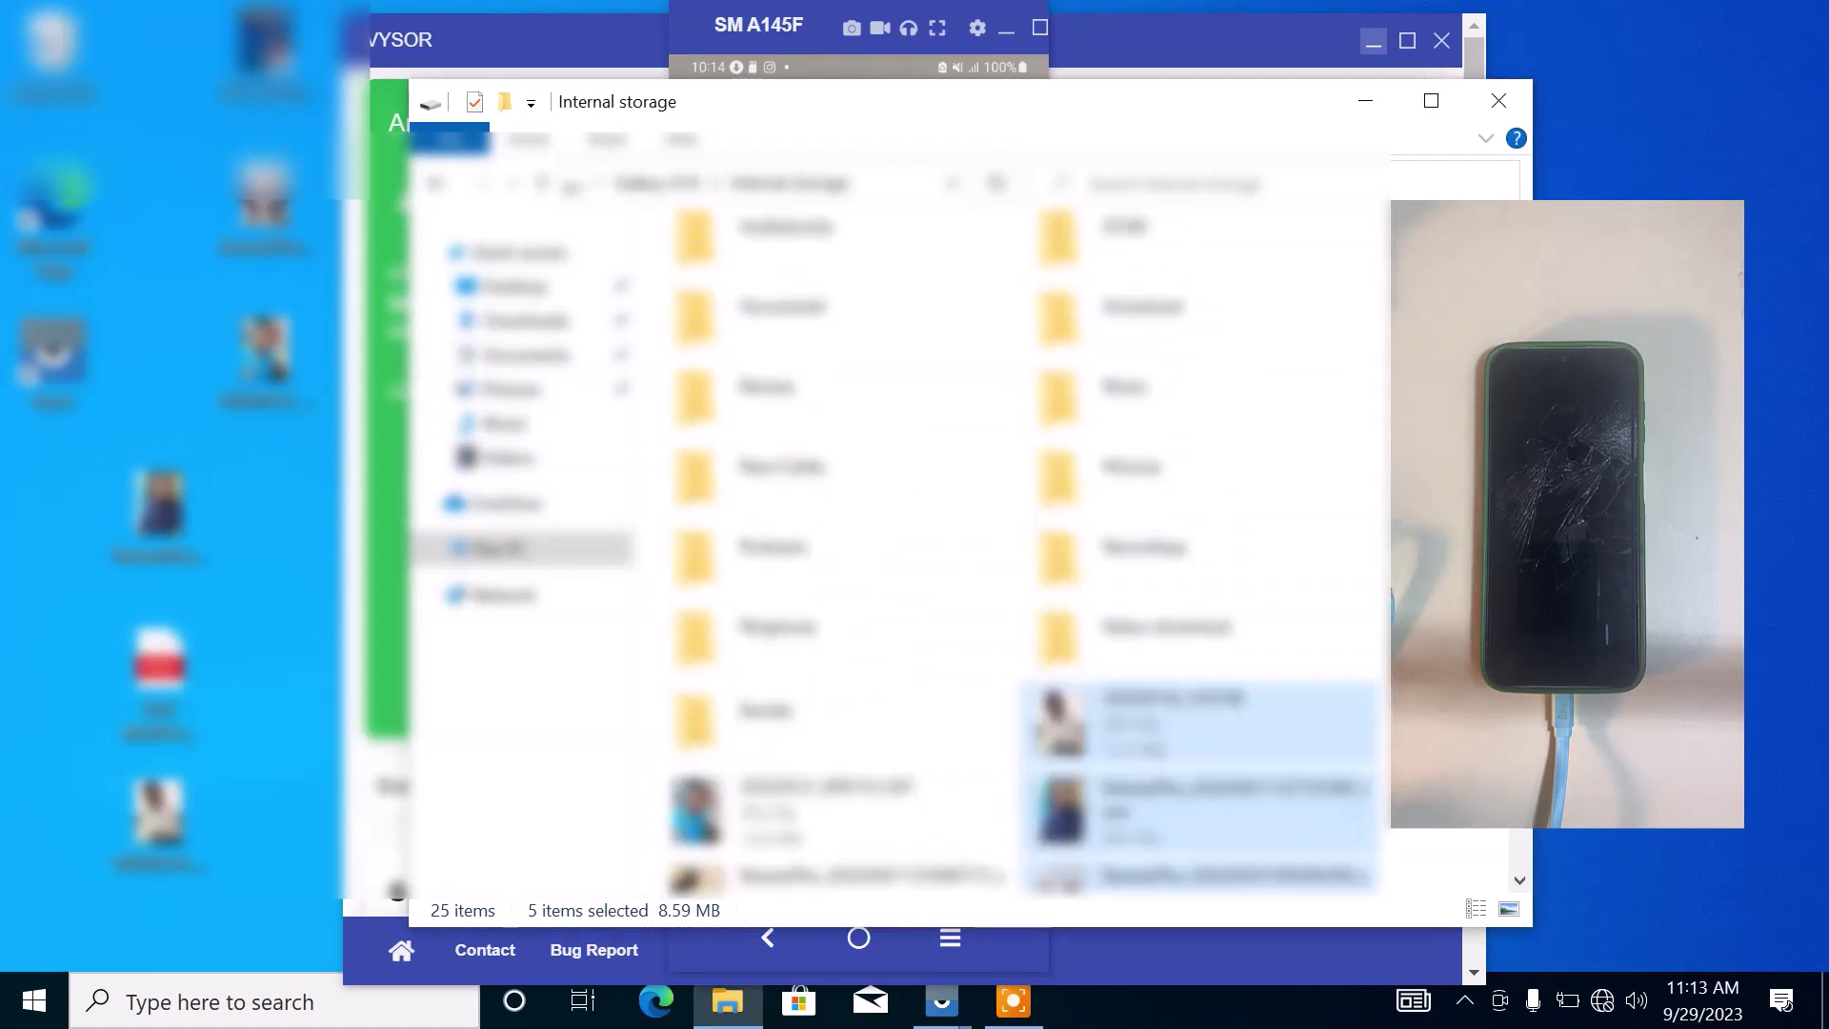
- Copy two photos from DCIM > Camera to the desktop, dismissing the busy warning, then minimize Explorer
double_click(1192, 360)
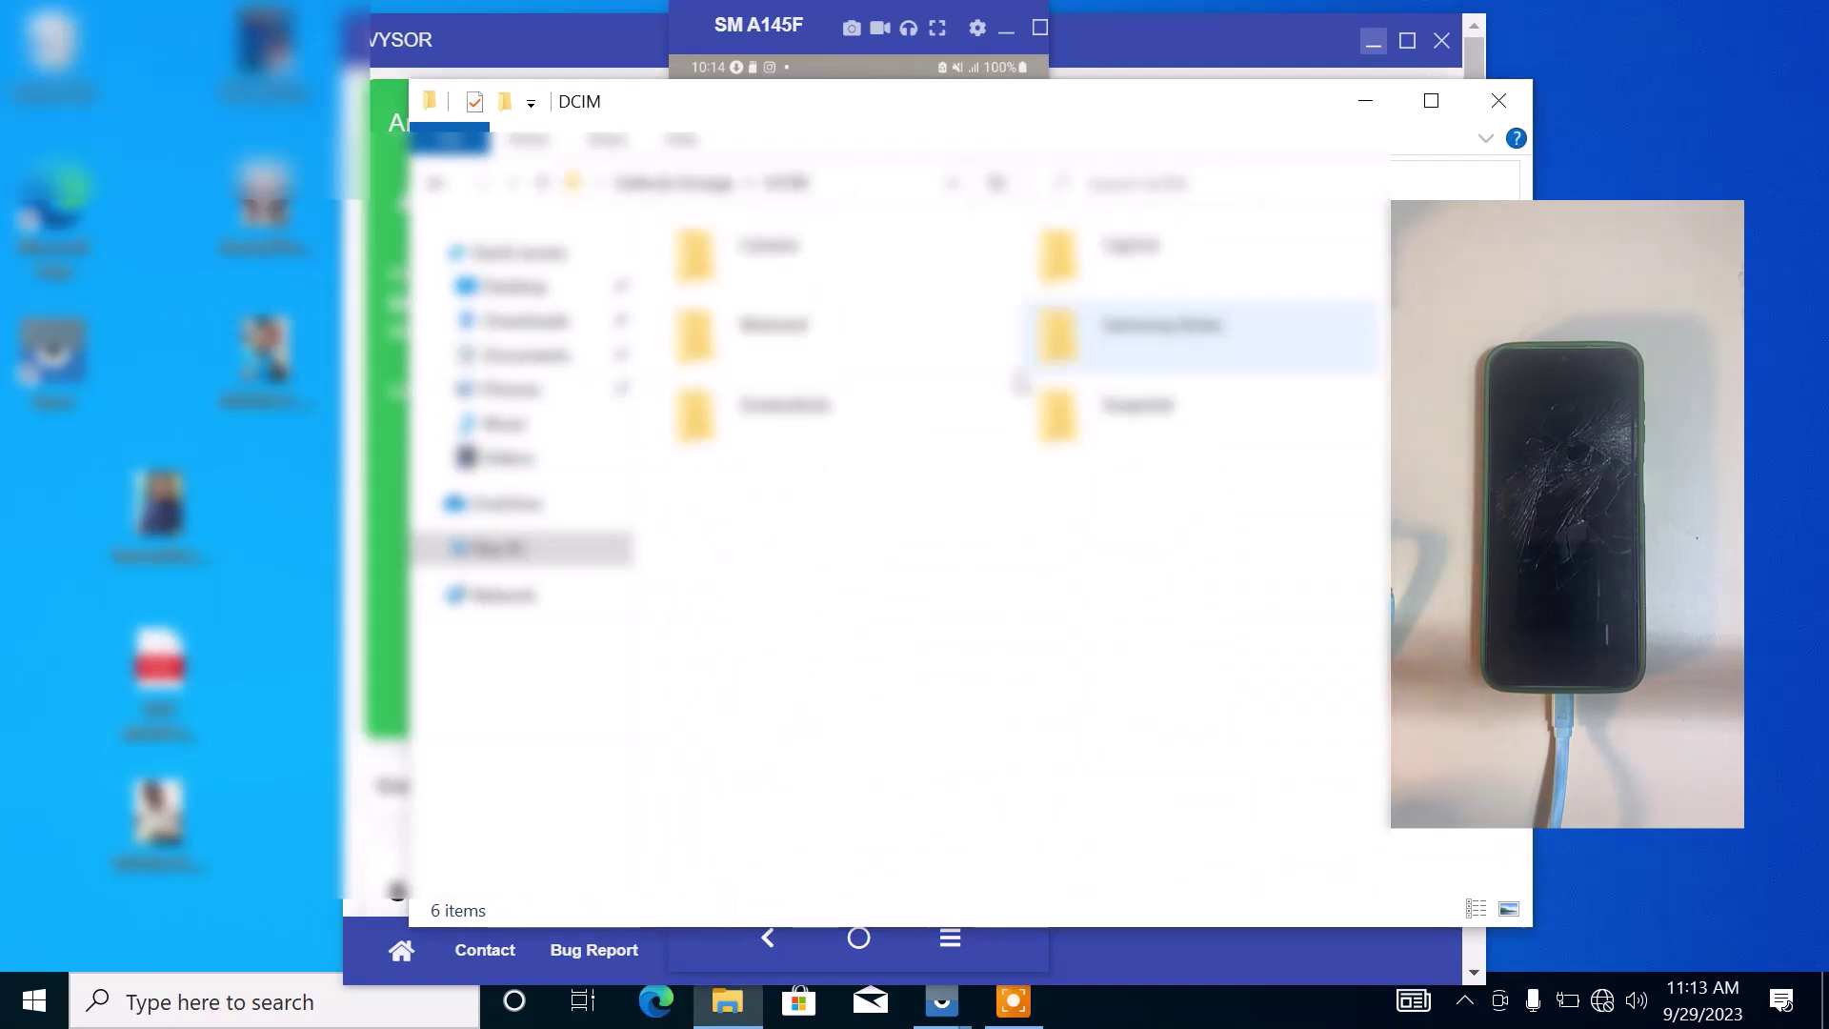
double_click(880, 259)
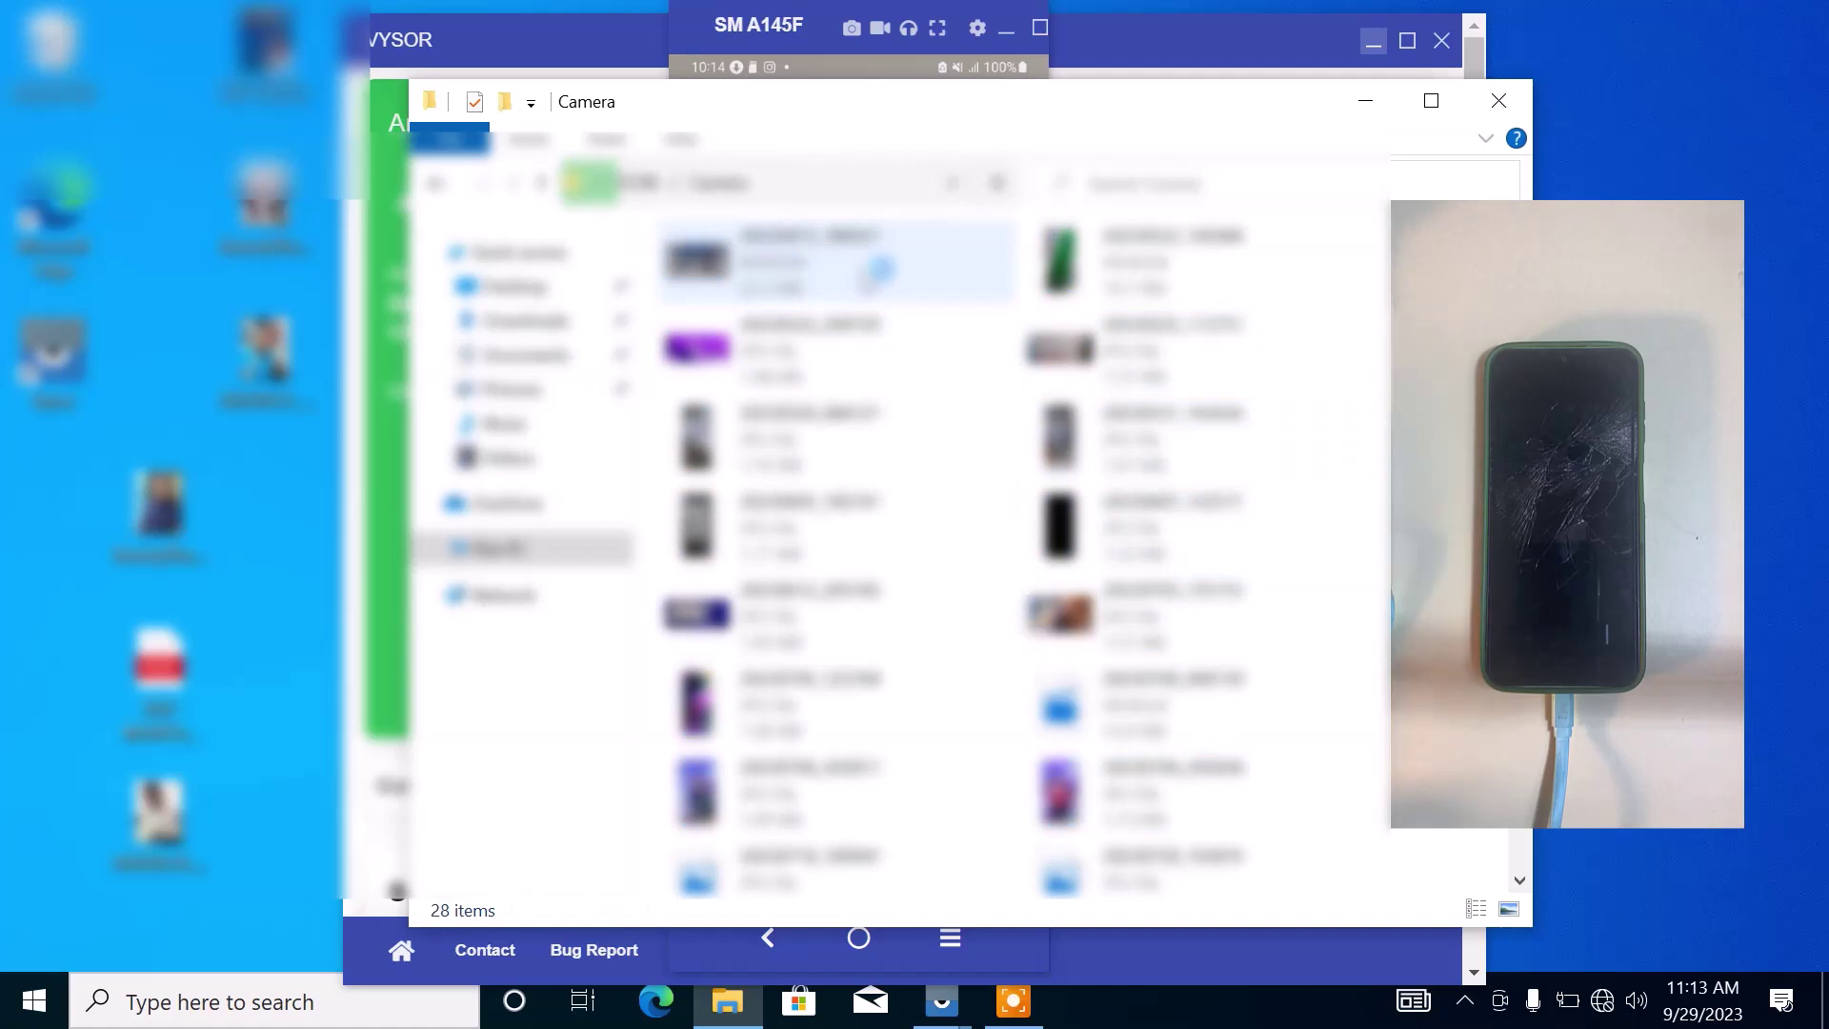
left_click(845, 270)
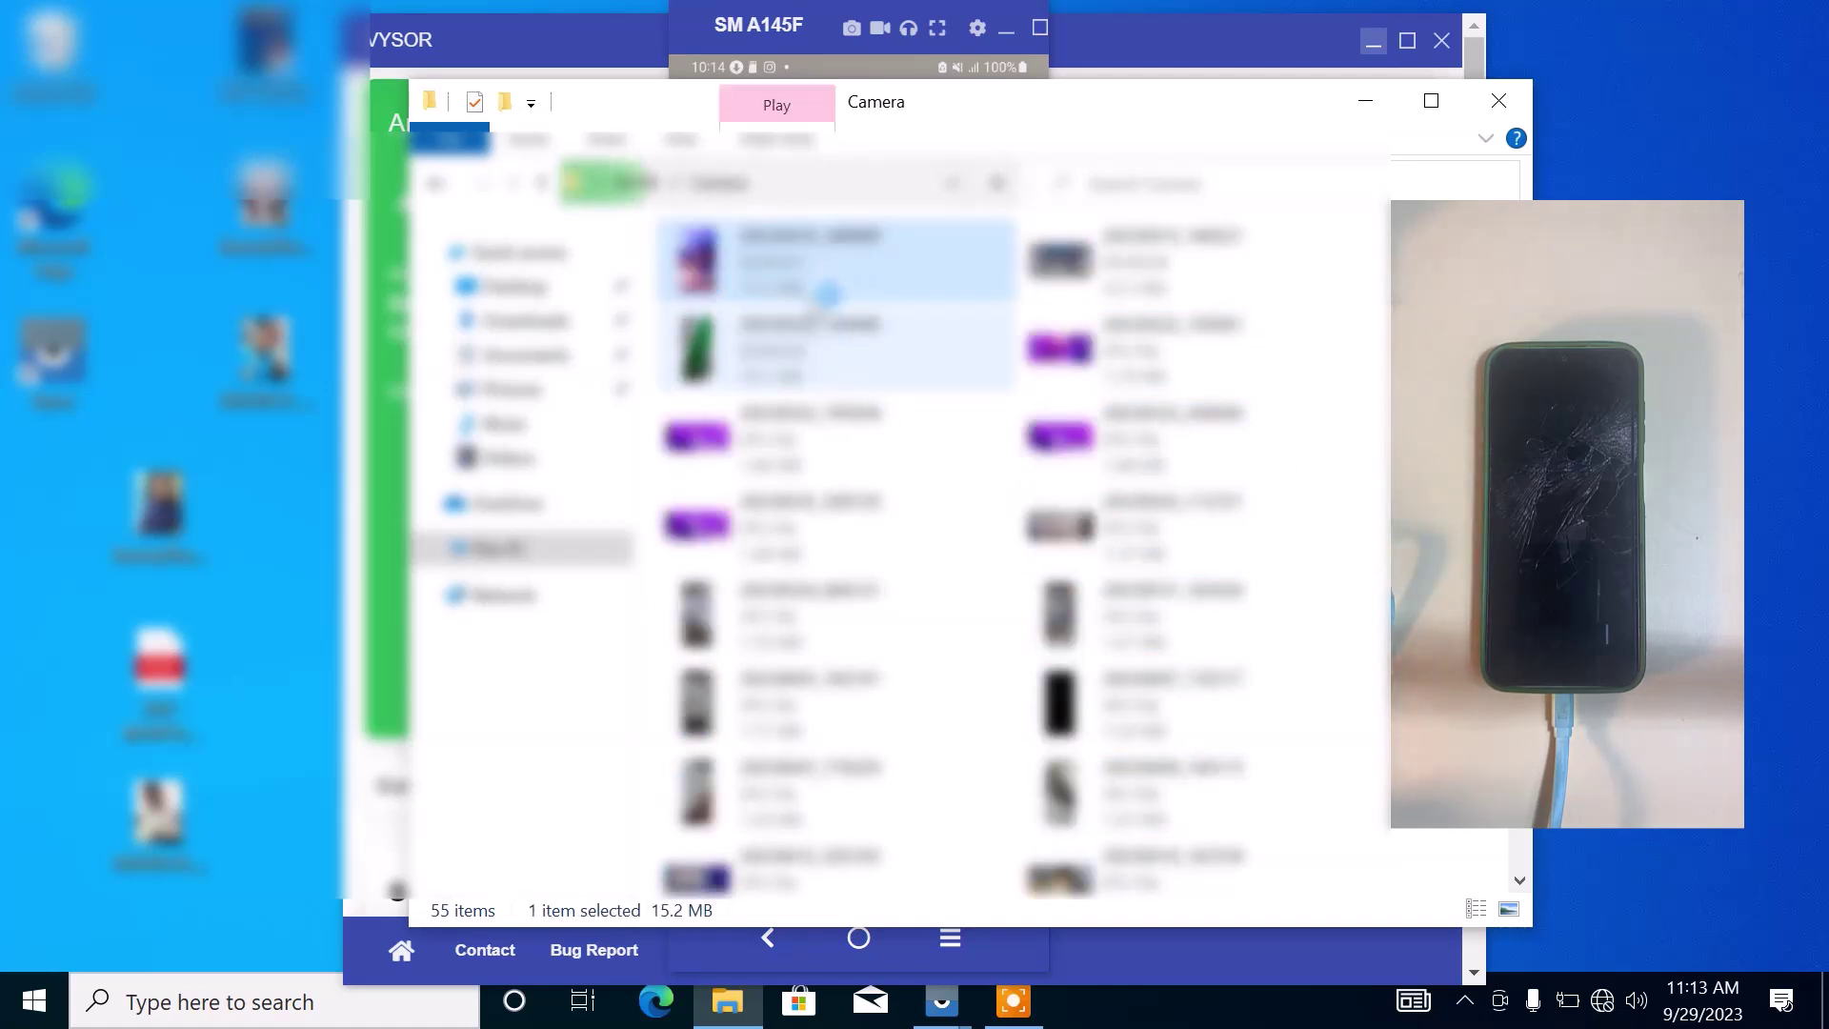
left_click_drag(833, 265, 103, 612)
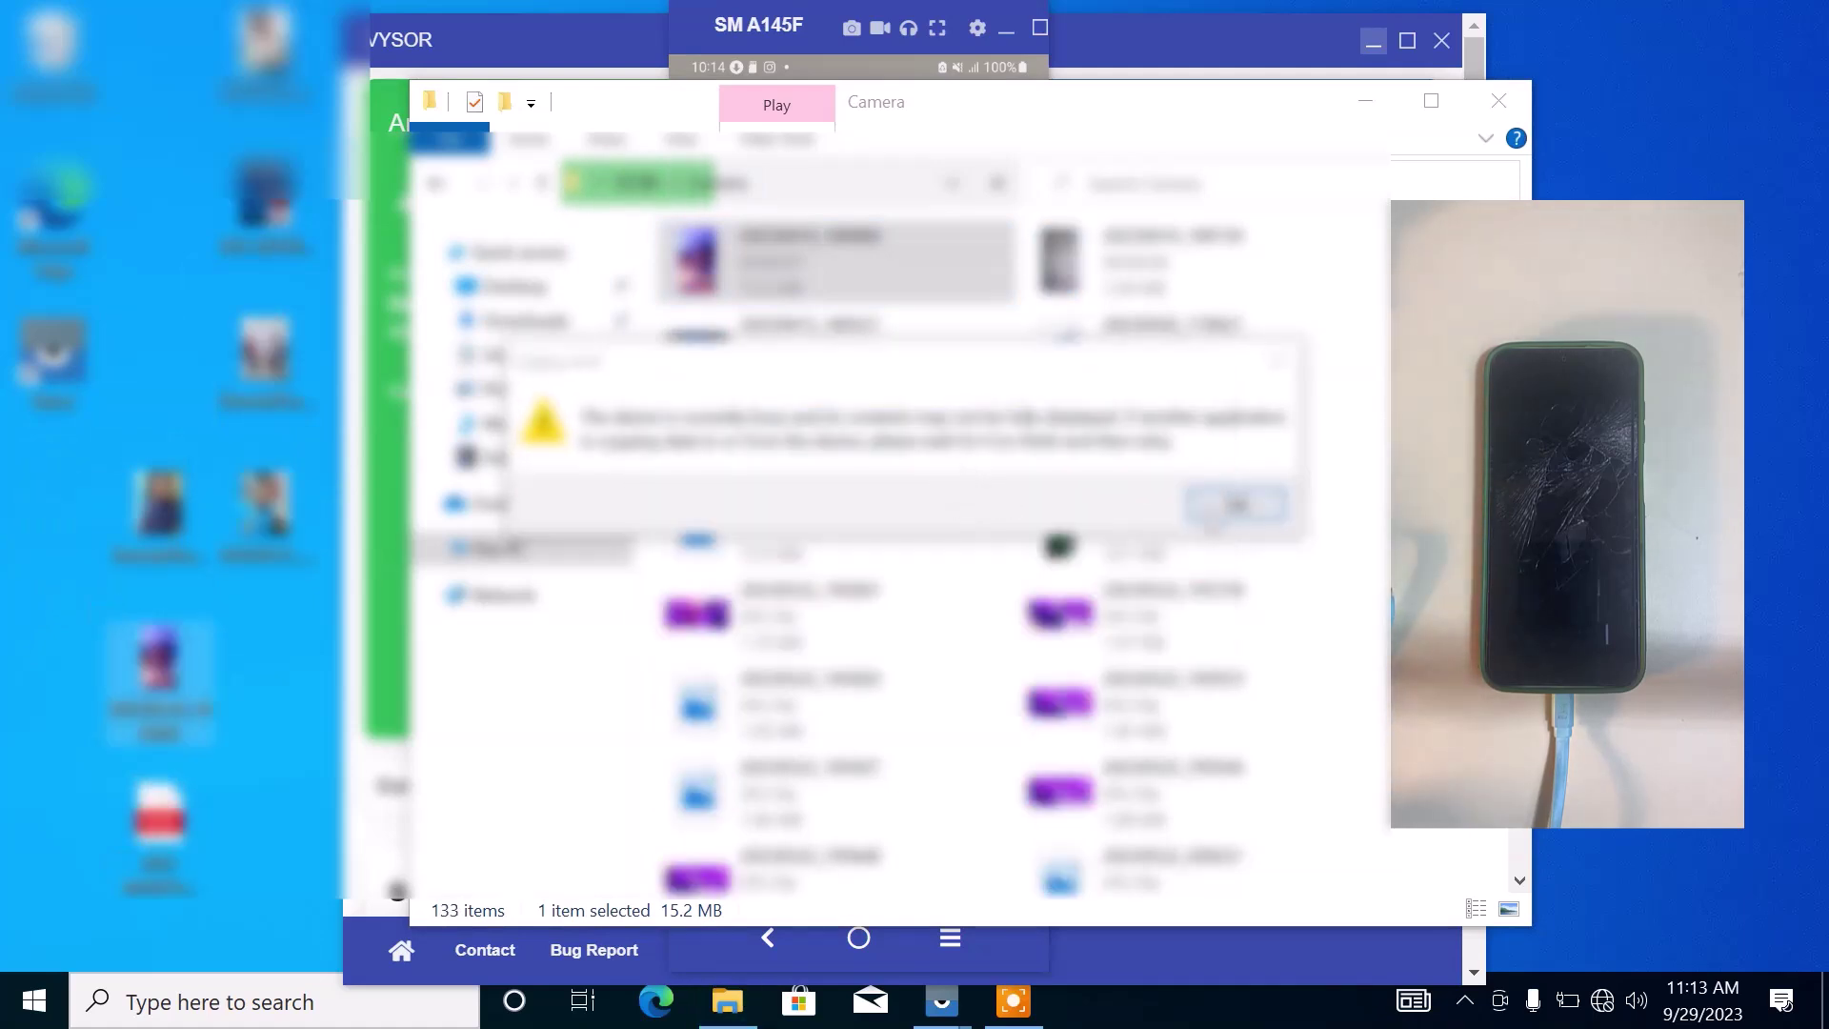
left_click(1235, 505)
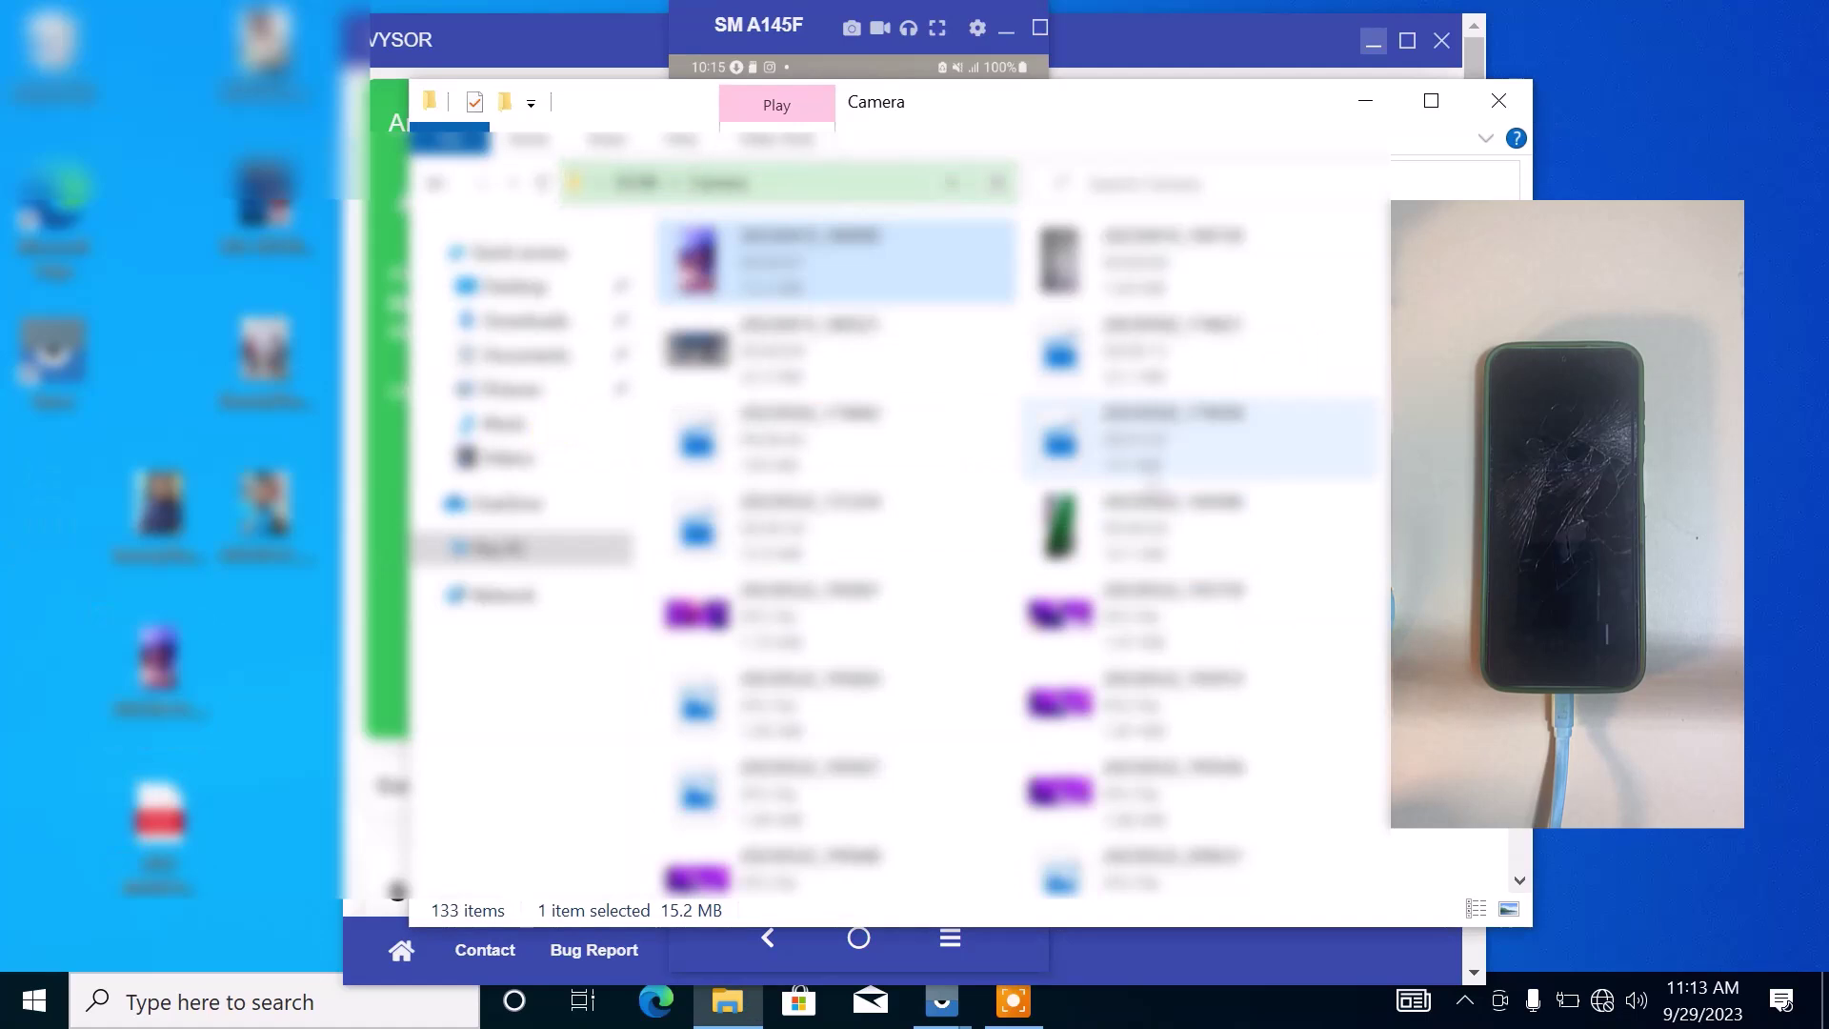
left_click(1156, 455)
left_click(1140, 348)
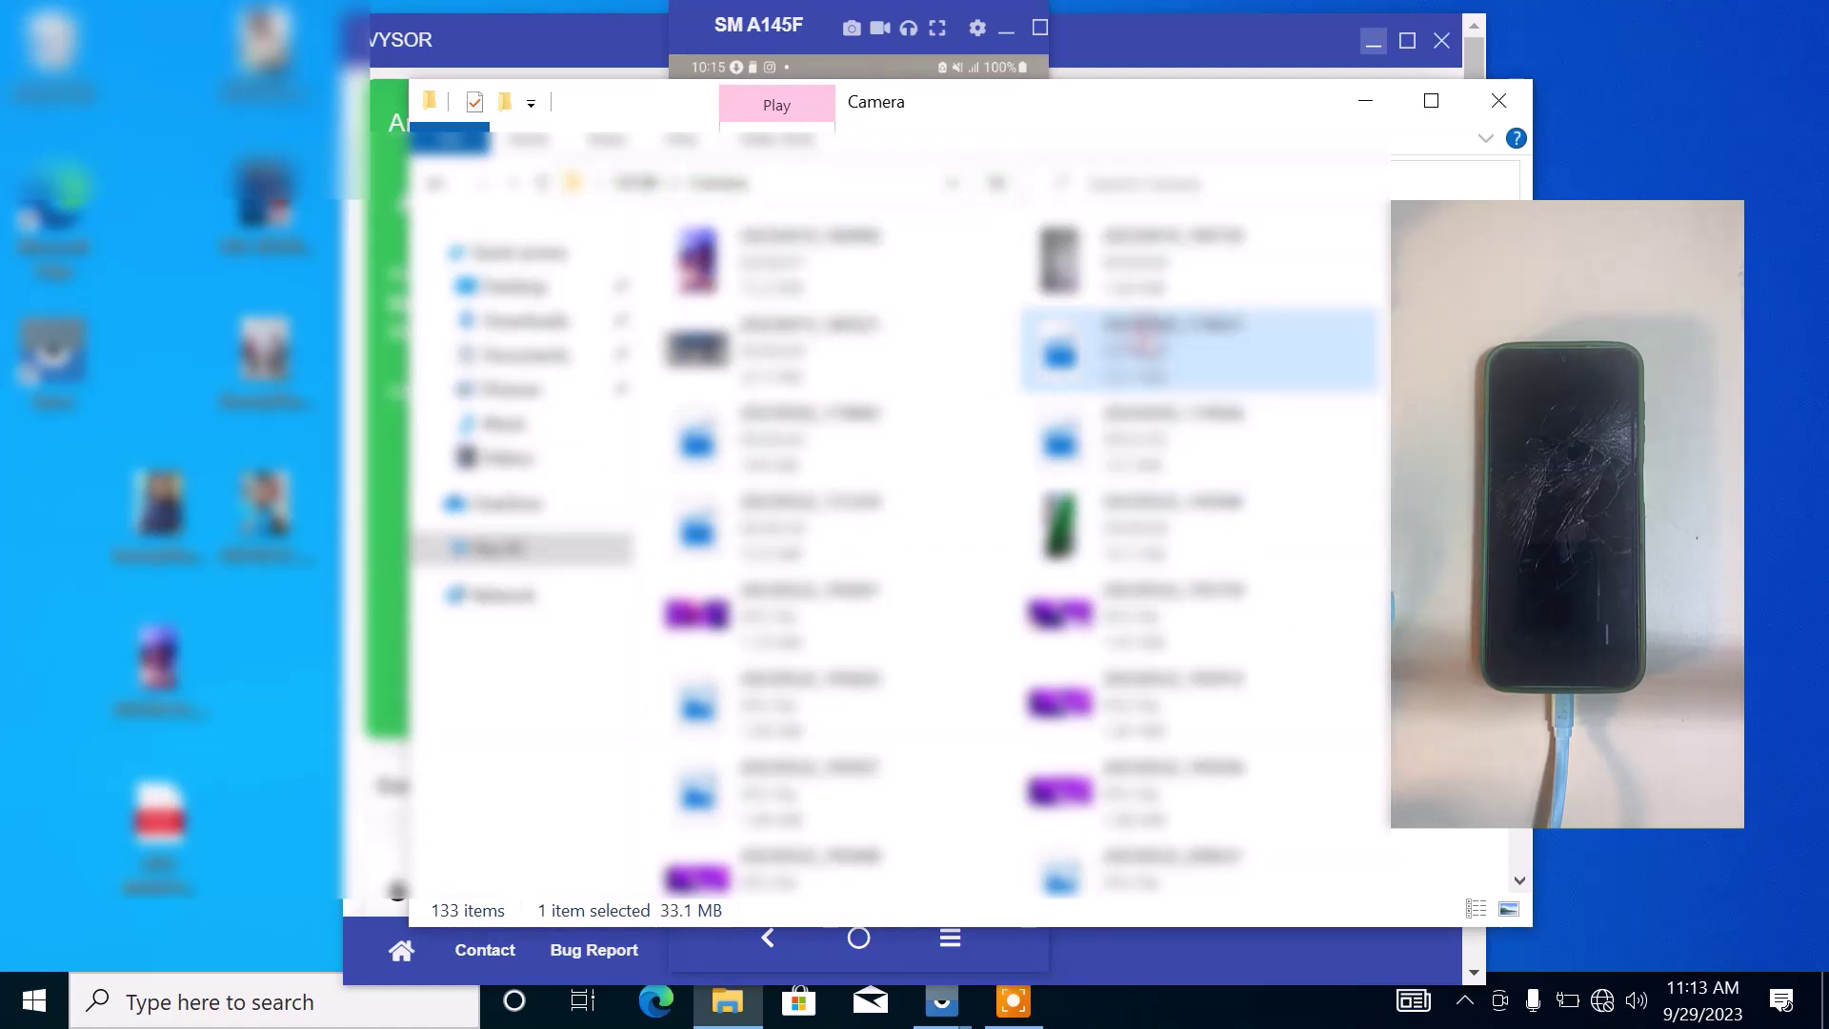
left_click_drag(1205, 362, 71, 643)
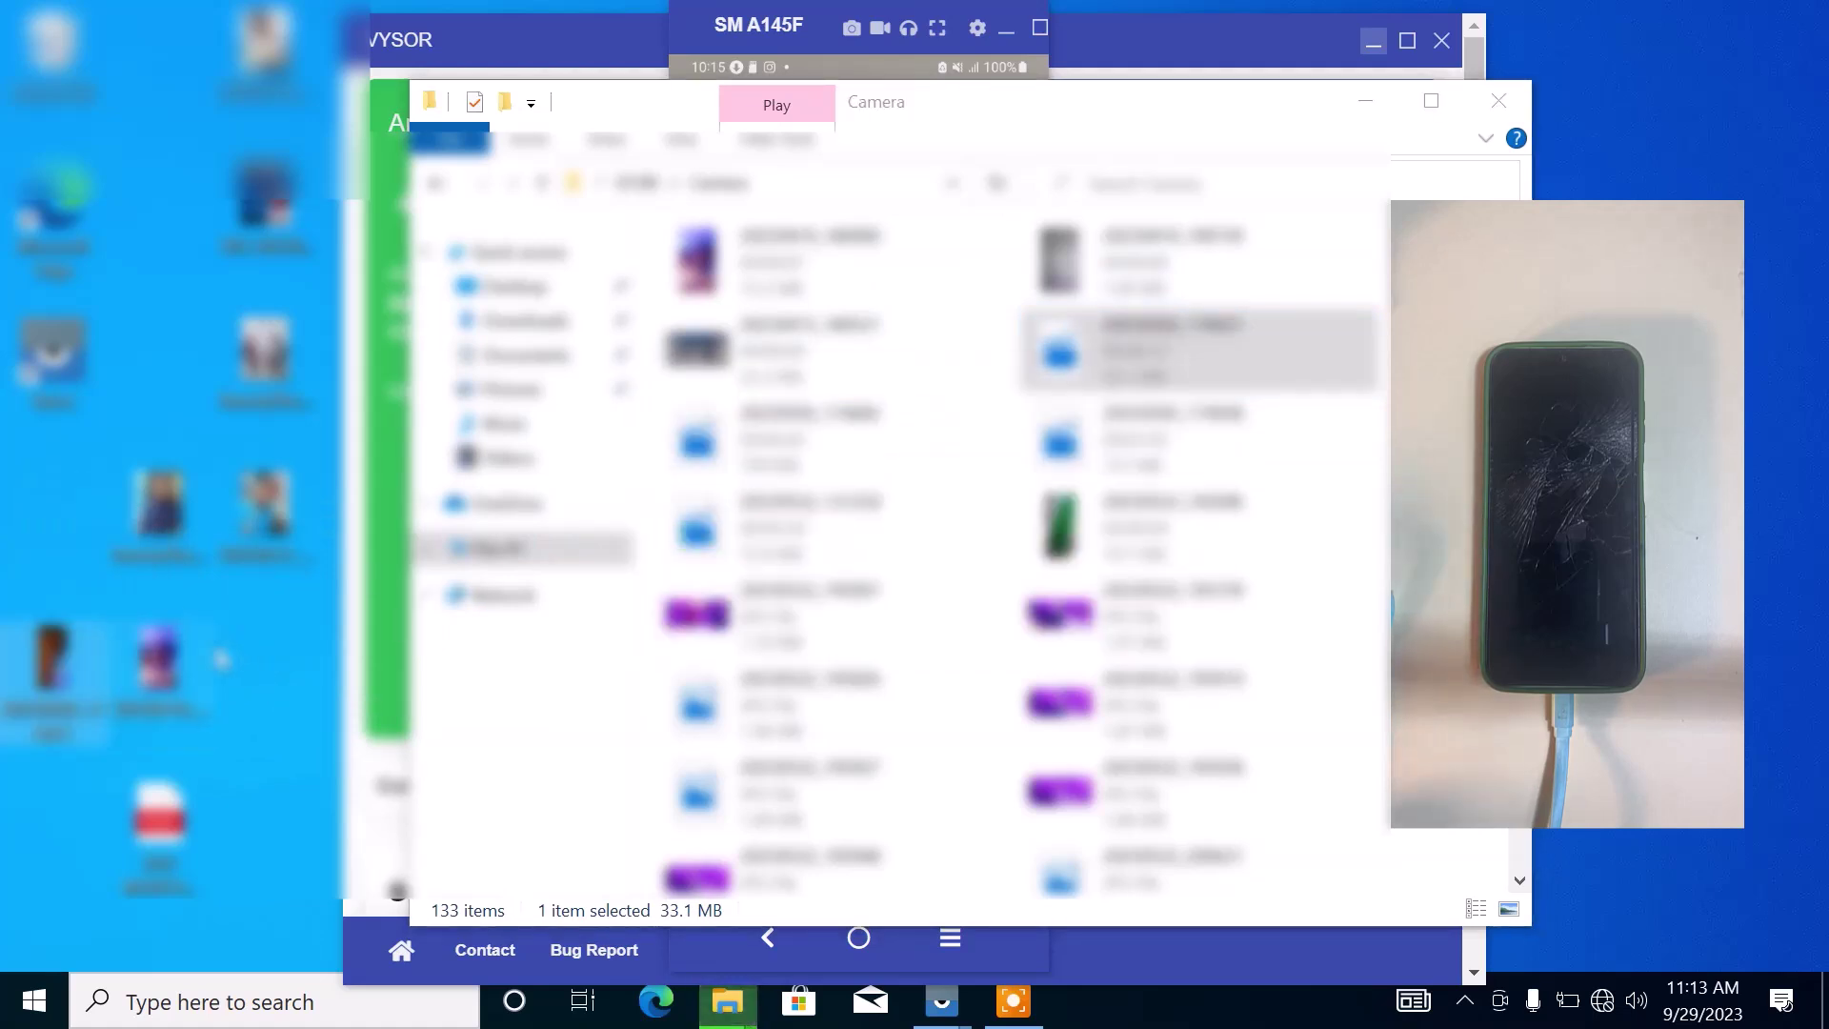
left_click(1382, 109)
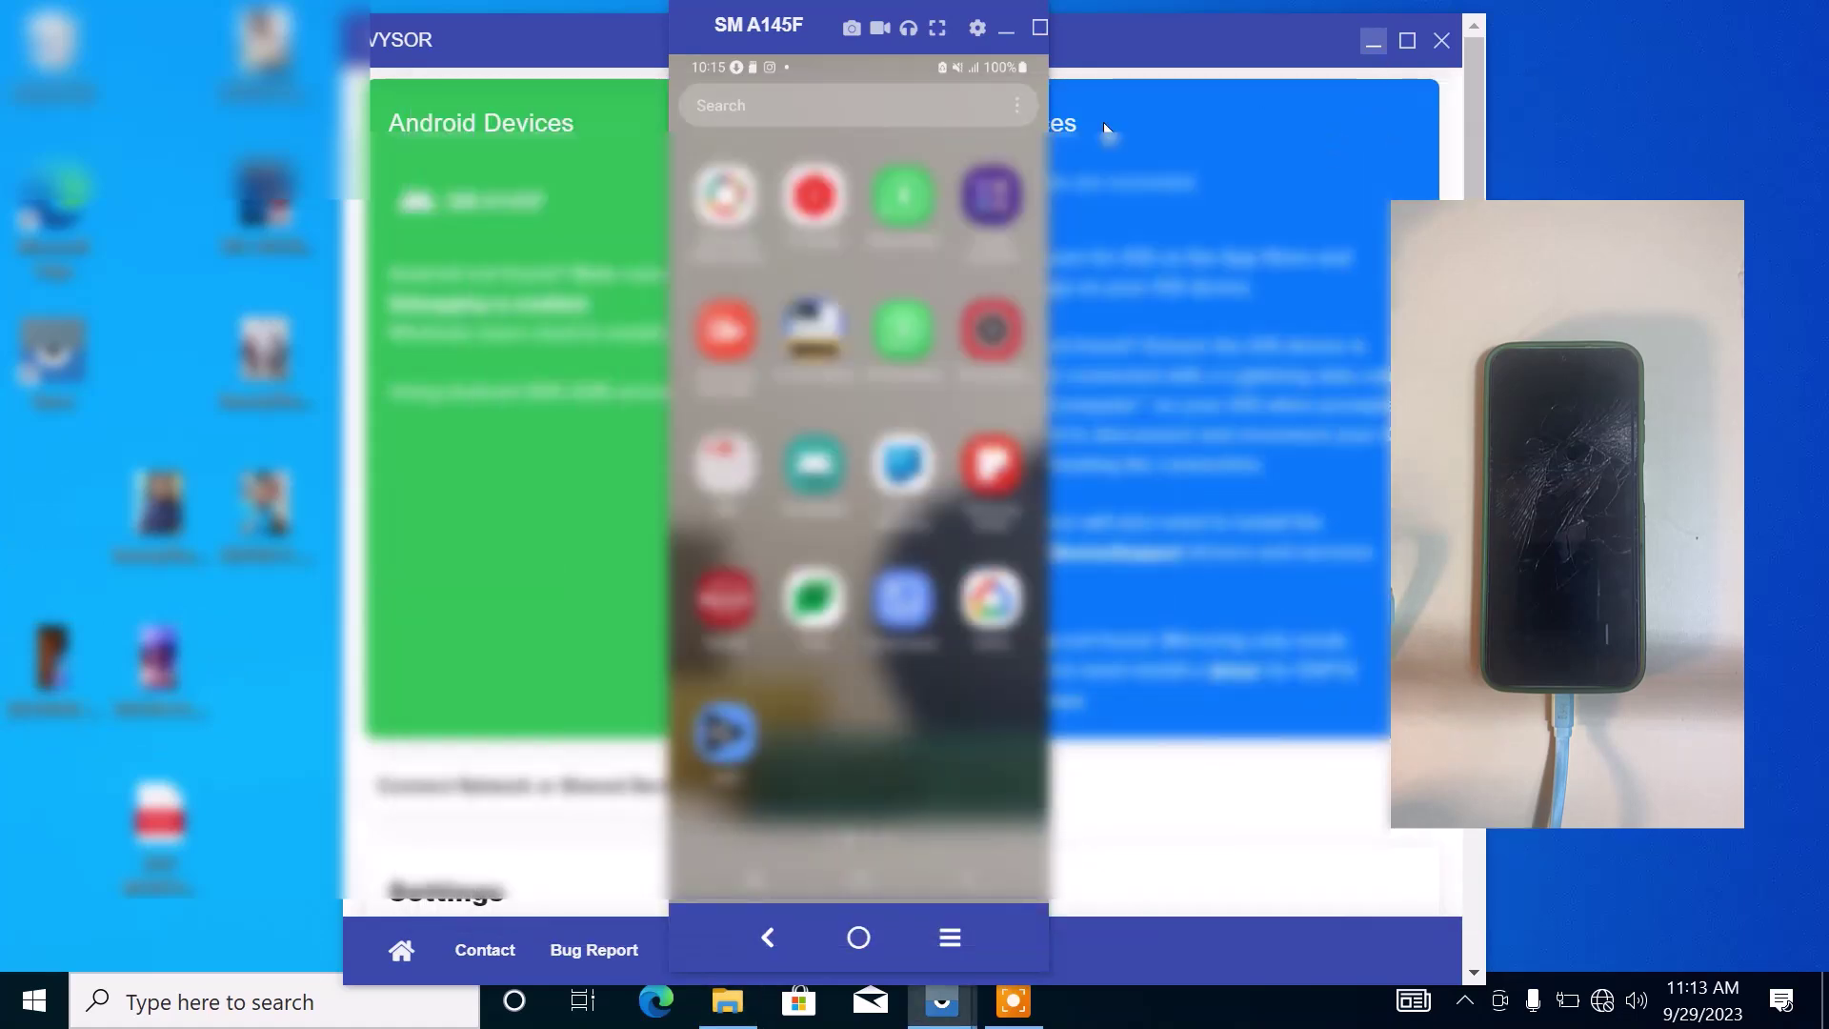